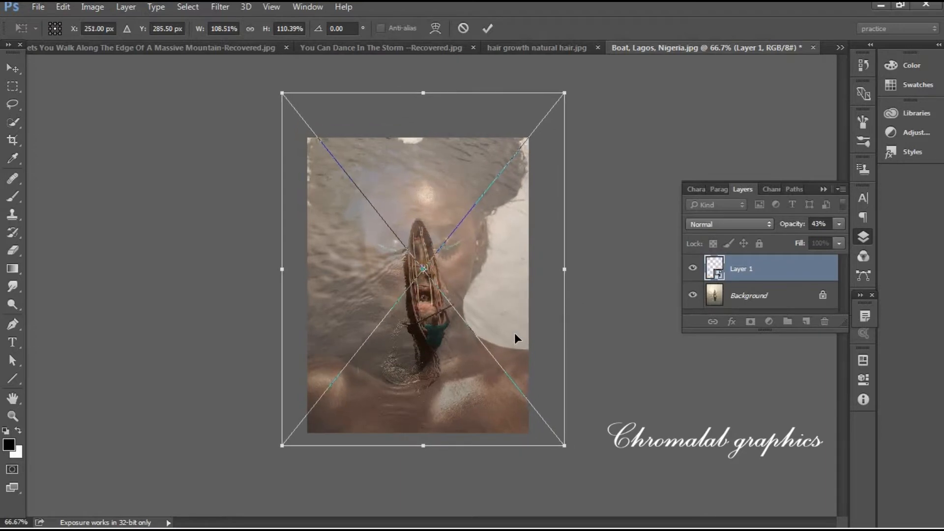
Scale the portrait layer to about 121.63% wide and 129.44% high, and position its face over the boat photo.
{"action": "left_click_drag", "start_coordinate": [568, 449], "coordinate": [593, 490]}
{"action": "left_click_drag", "start_coordinate": [532, 395], "coordinate": [514, 379]}
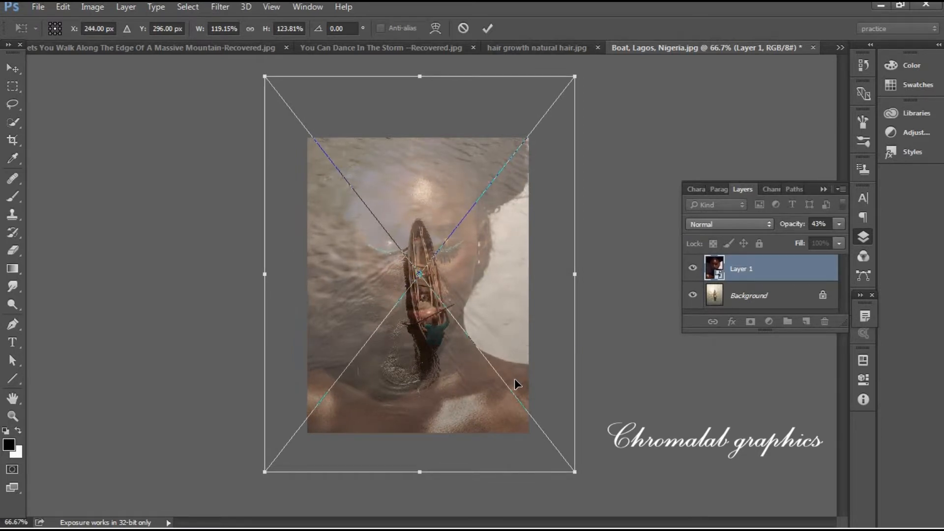
{"action": "left_click_drag", "start_coordinate": [574, 473], "coordinate": [582, 490]}
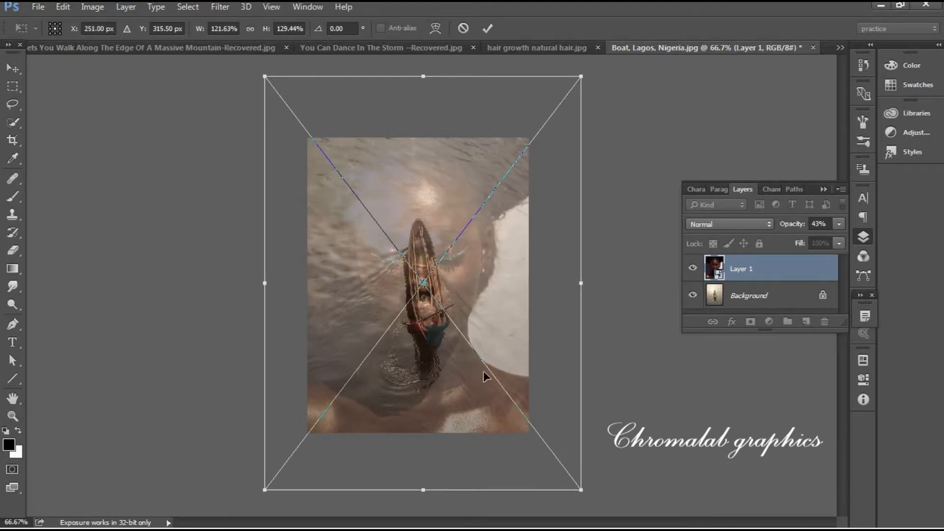
{"action": "left_click_drag", "start_coordinate": [483, 371], "coordinate": [482, 356]}
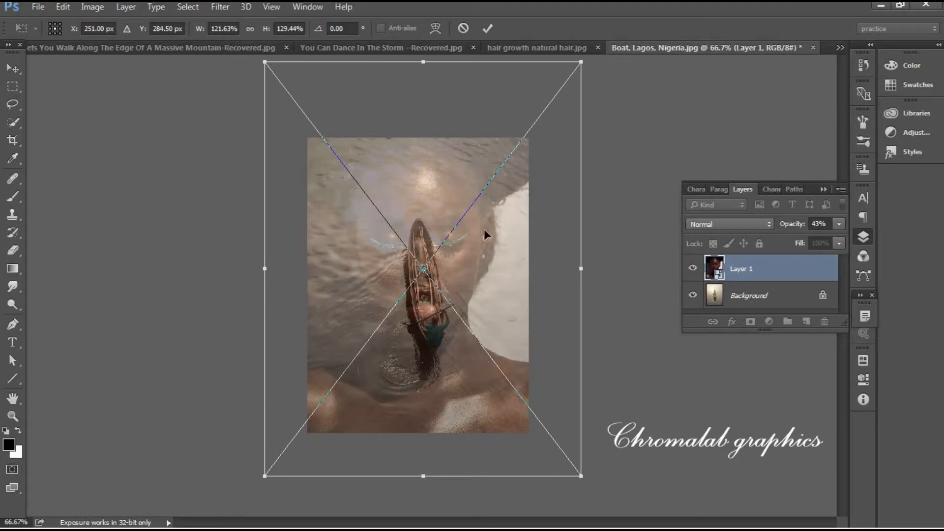
{"action": "left_click", "coordinate": [488, 29]}
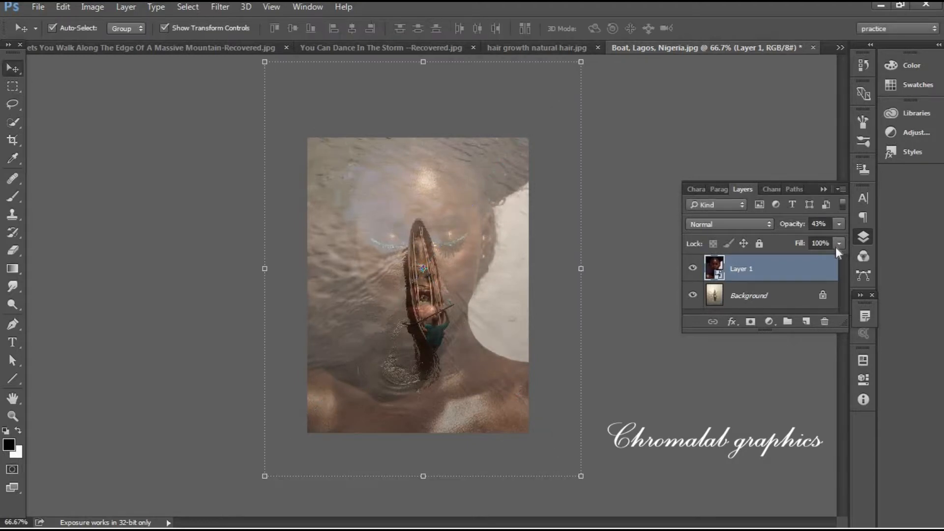
Add a black (000000) solid color fill layer above the Background and replace its white mask with a black one.
{"action": "left_click", "coordinate": [764, 309]}
{"action": "left_click", "coordinate": [770, 321]}
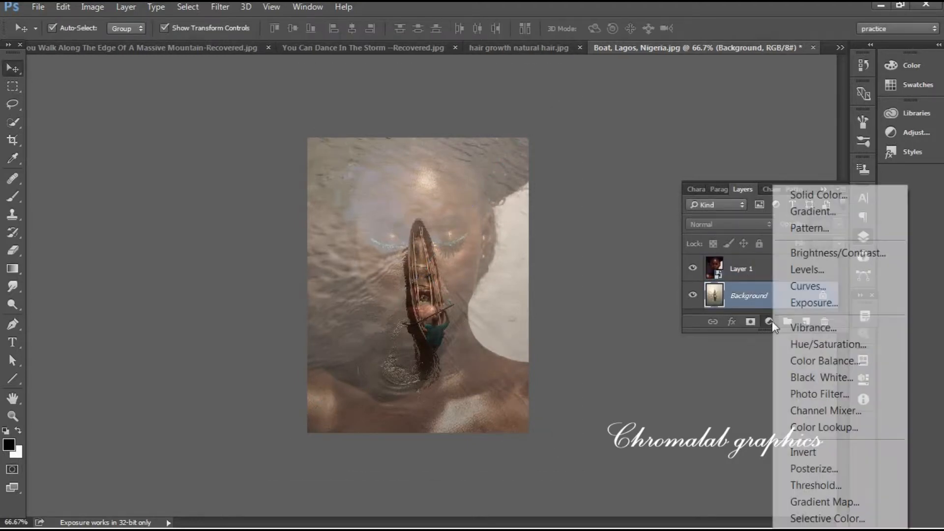
{"action": "left_click", "coordinate": [811, 192]}
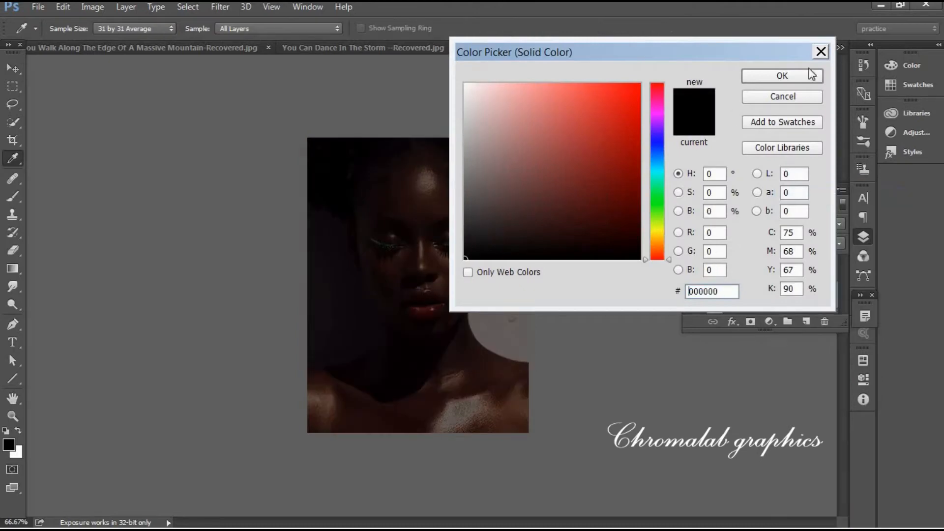
{"action": "left_click", "coordinate": [782, 76]}
{"action": "right_click", "coordinate": [747, 275]}
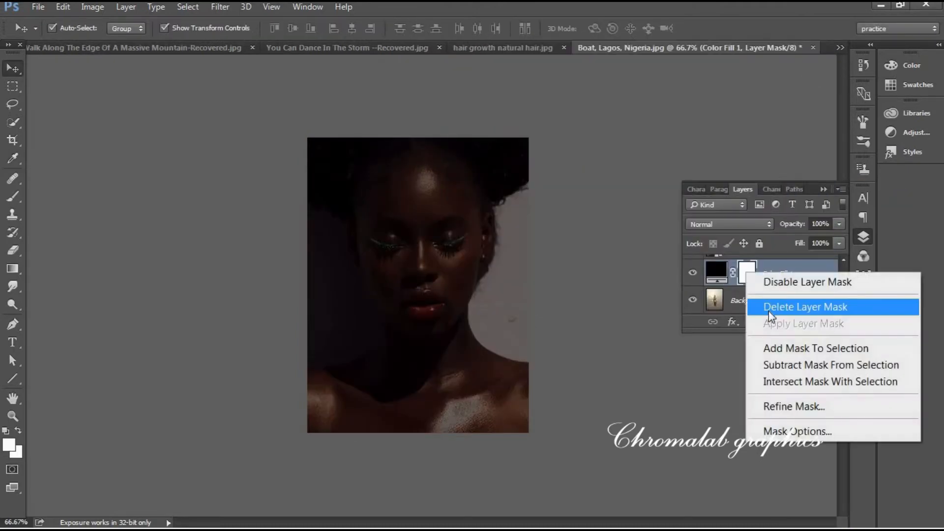
{"action": "left_click", "coordinate": [765, 307]}
{"action": "left_click", "coordinate": [750, 322], "text": "alt"}
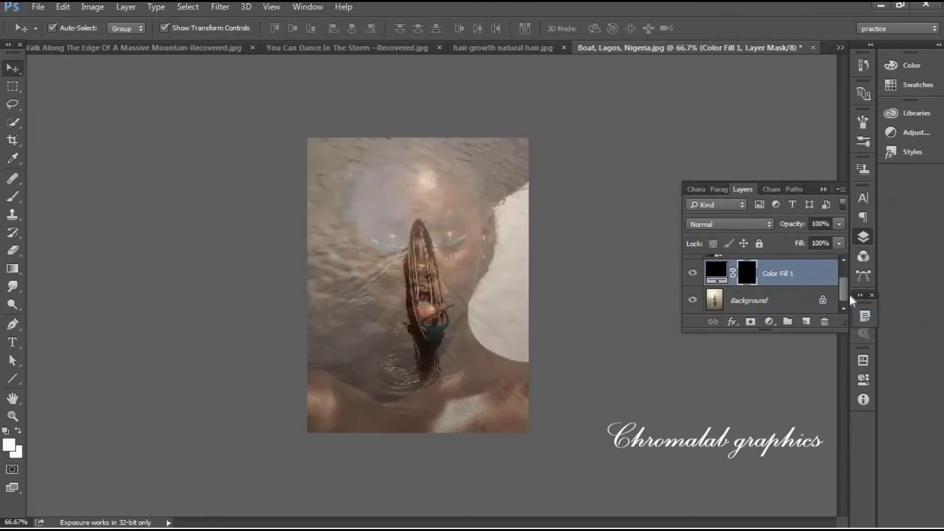
Duplicate the portrait layer, Layer 1.
{"action": "scroll", "coordinate": [843, 291], "scroll_direction": "up", "scroll_amount": 1}
{"action": "left_click", "coordinate": [784, 266]}
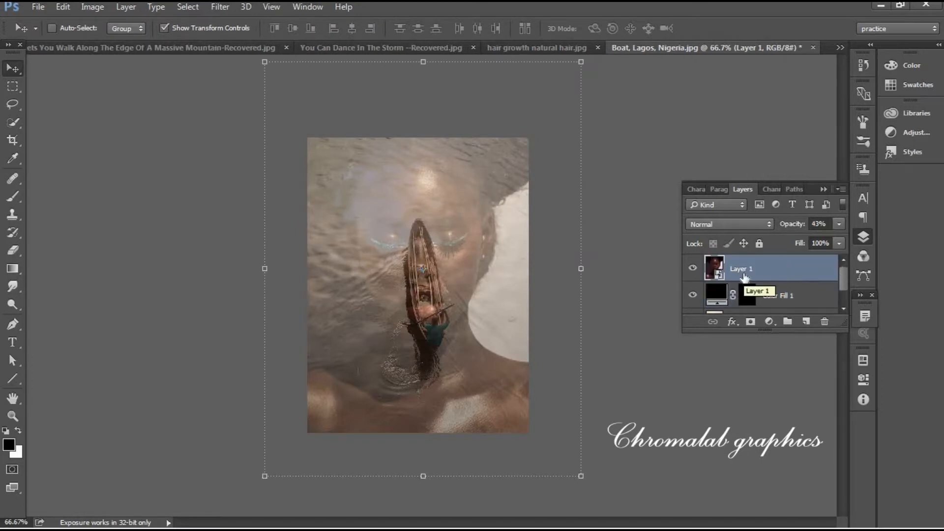
{"action": "key", "text": "ctrl+j"}
Set the original Layer 1 to 10% opacity and the Exclusion blend mode.
{"action": "left_click", "coordinate": [754, 286]}
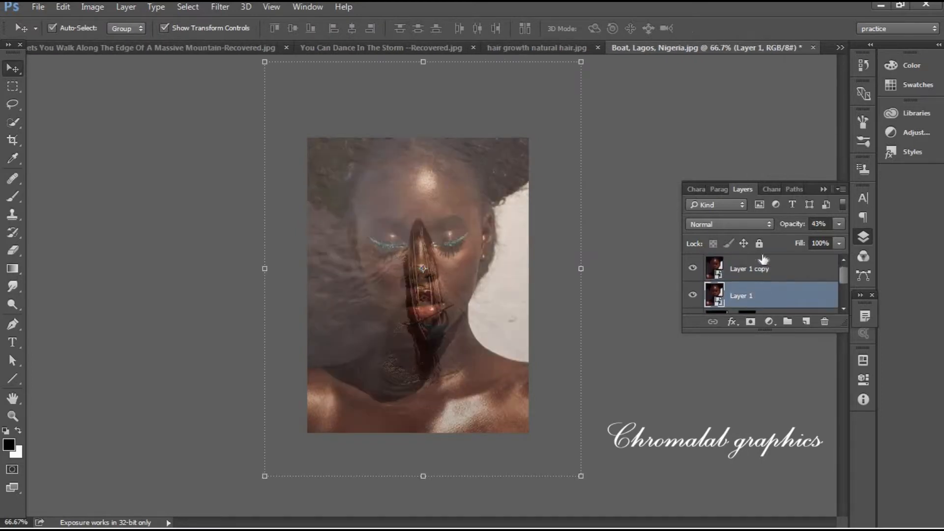
{"action": "left_click", "coordinate": [839, 224]}
{"action": "left_click_drag", "start_coordinate": [798, 242], "coordinate": [778, 240]}
{"action": "left_click", "coordinate": [766, 224]}
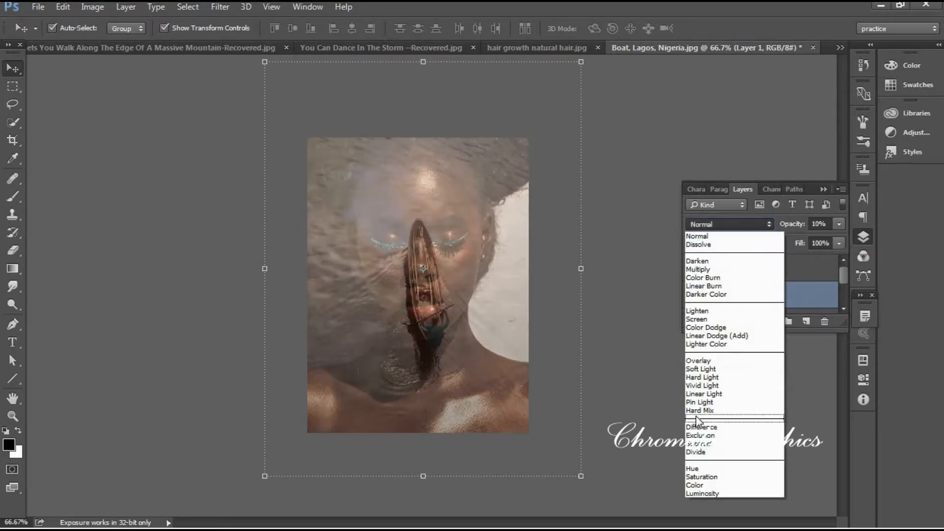
{"action": "left_click", "coordinate": [697, 434]}
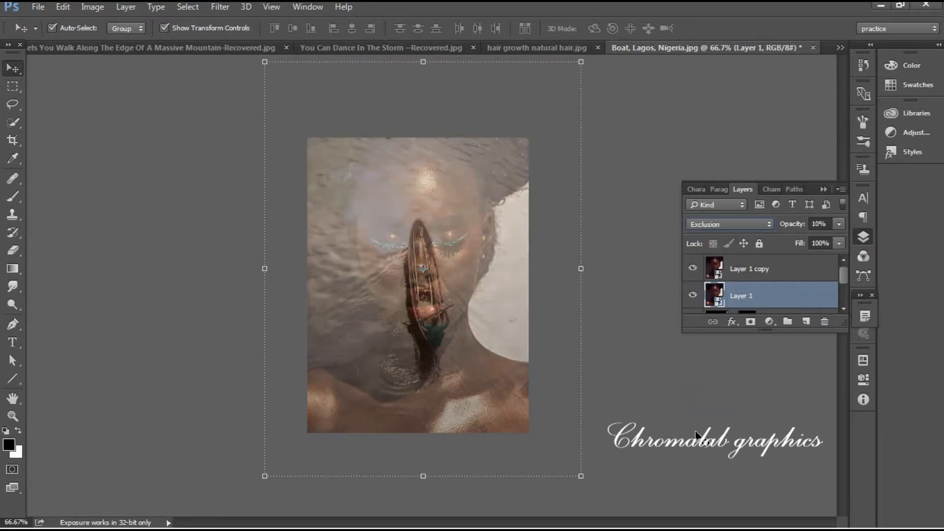
Hide Layer 1 copy with a black layer mask and raise Layer 1's opacity to 72%.
{"action": "left_click", "coordinate": [805, 278]}
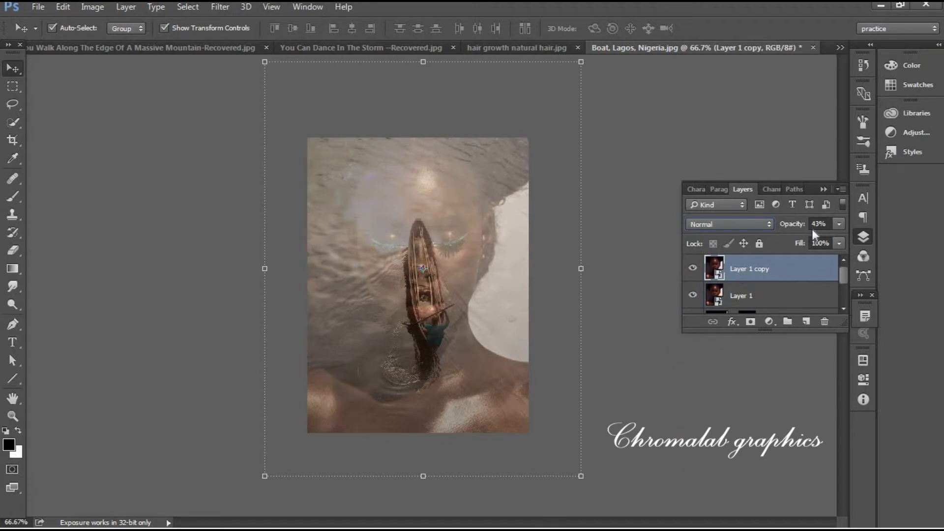
{"action": "left_click", "coordinate": [750, 322], "text": "alt"}
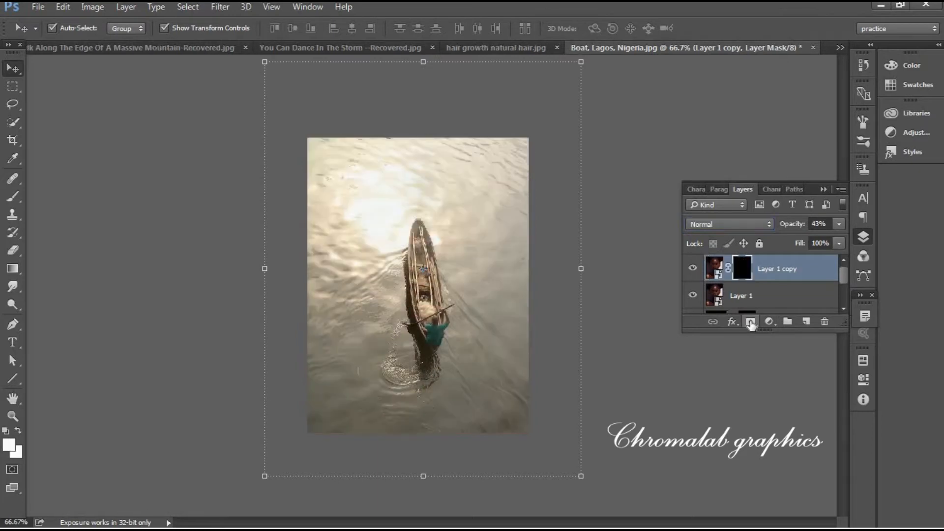
{"action": "left_click", "coordinate": [760, 294]}
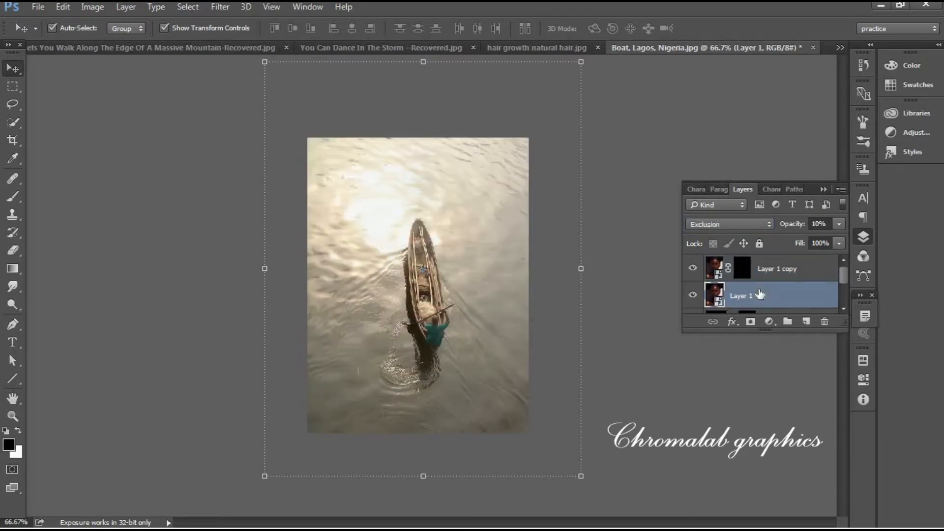
{"action": "left_click", "coordinate": [838, 224]}
{"action": "left_click_drag", "start_coordinate": [781, 244], "coordinate": [825, 241]}
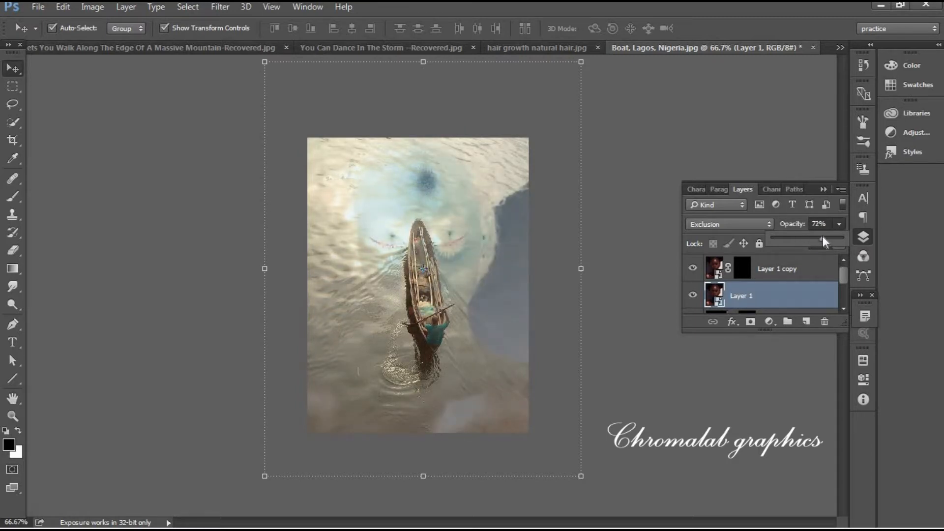
Reveal the forehead and shoulder highlights on Layer 1 copy's mask with a white brush at 91% opacity, and set the layer's opacity to 100%.
{"action": "left_click", "coordinate": [742, 268]}
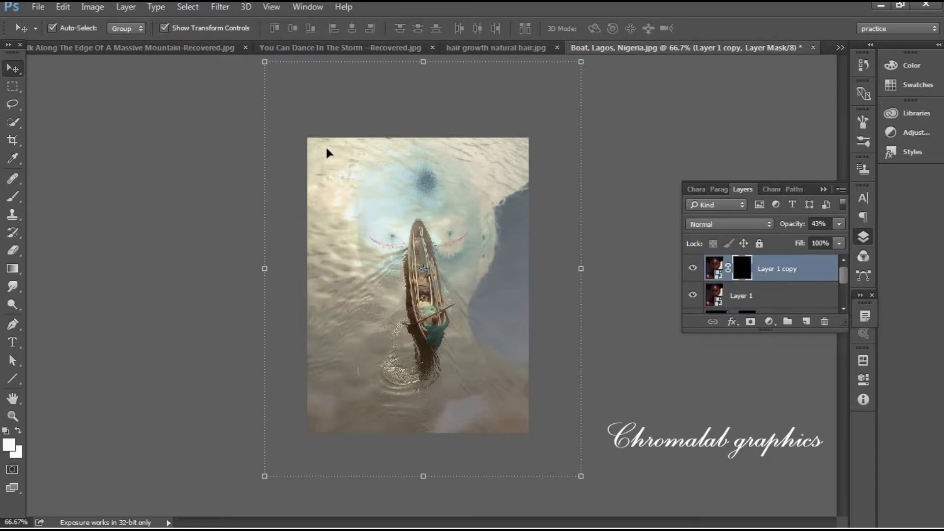
{"action": "left_click", "coordinate": [16, 201]}
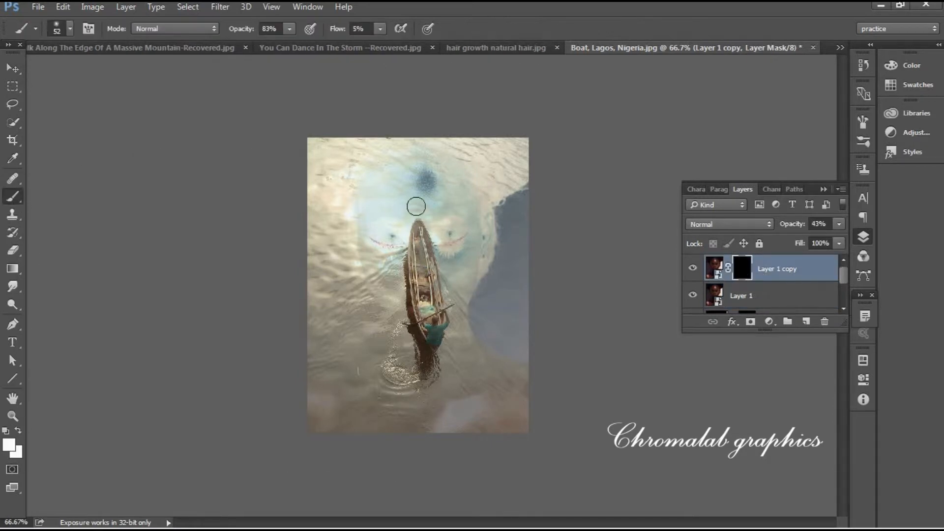
{"action": "left_click", "coordinate": [289, 29]}
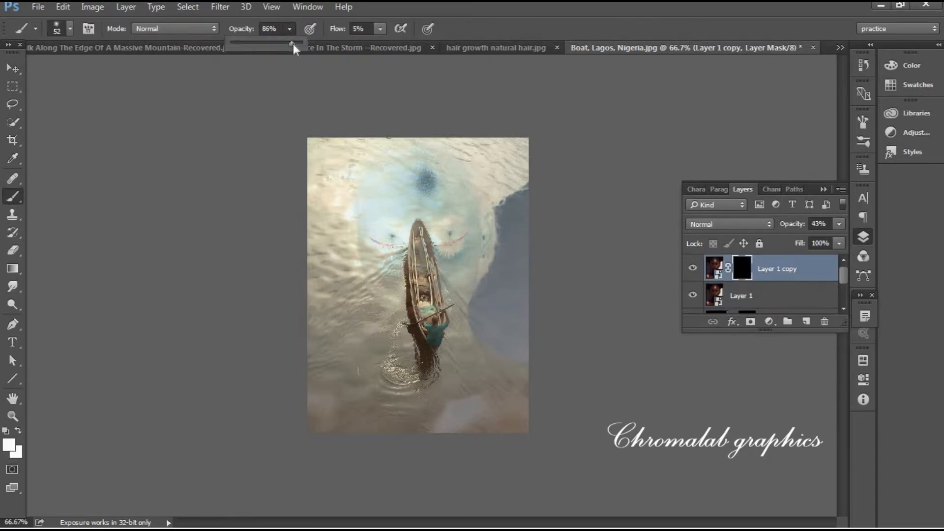
{"action": "left_click_drag", "start_coordinate": [293, 43], "coordinate": [297, 43]}
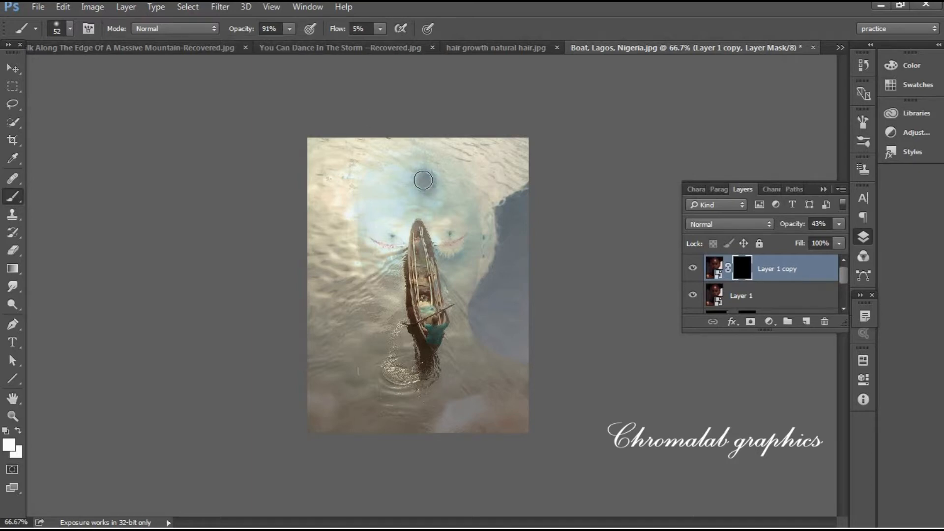
{"action": "mouse_move", "coordinate": [423, 180]}
{"action": "left_mouse_down"}
{"action": "mouse_move", "coordinate": [425, 199]}
{"action": "mouse_move", "coordinate": [441, 208]}
{"action": "mouse_move", "coordinate": [418, 183]}
{"action": "mouse_move", "coordinate": [438, 229]}
{"action": "mouse_move", "coordinate": [417, 194]}
{"action": "left_mouse_up"}
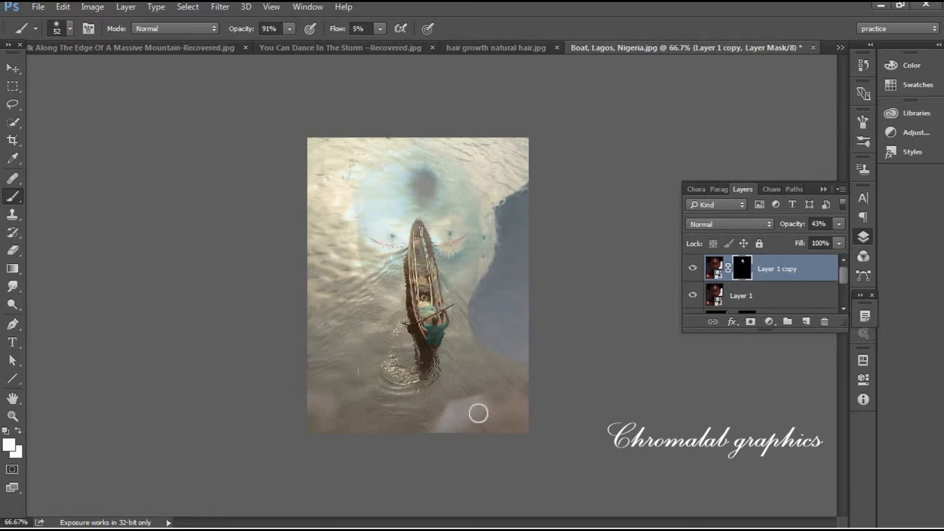
{"action": "mouse_move", "coordinate": [478, 413]}
{"action": "left_mouse_down"}
{"action": "mouse_move", "coordinate": [445, 425]}
{"action": "mouse_move", "coordinate": [442, 415]}
{"action": "mouse_move", "coordinate": [474, 399]}
{"action": "mouse_move", "coordinate": [442, 419]}
{"action": "mouse_move", "coordinate": [459, 405]}
{"action": "left_mouse_up"}
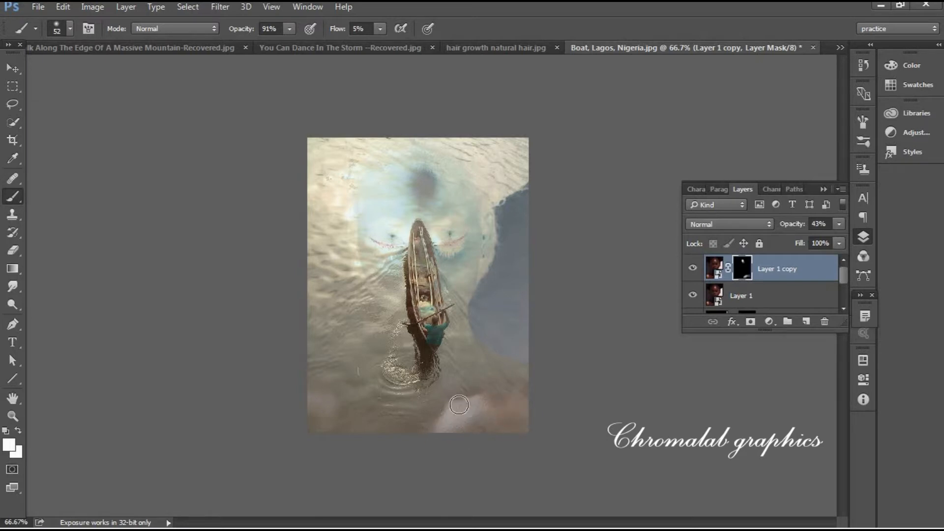
{"action": "mouse_move", "coordinate": [321, 400]}
{"action": "left_mouse_down"}
{"action": "mouse_move", "coordinate": [310, 396]}
{"action": "mouse_move", "coordinate": [325, 388]}
{"action": "mouse_move", "coordinate": [328, 411]}
{"action": "left_mouse_up"}
{"action": "left_click", "coordinate": [839, 224]}
{"action": "left_click_drag", "start_coordinate": [802, 240], "coordinate": [842, 238]}
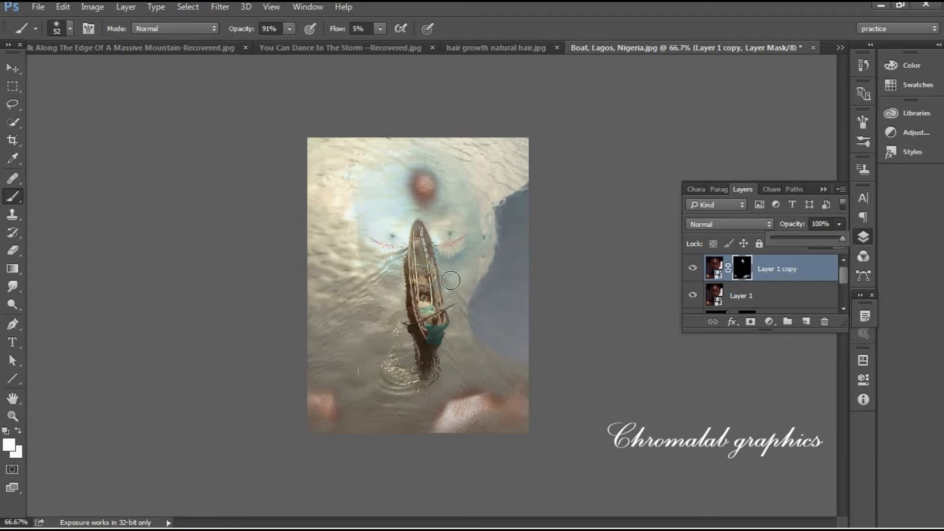
Paint both closed eyes into view on Layer 1 copy's mask with a white 30 px brush.
{"action": "key", "text": "ctrl+plus"}
{"action": "key", "text": "ctrl+plus"}
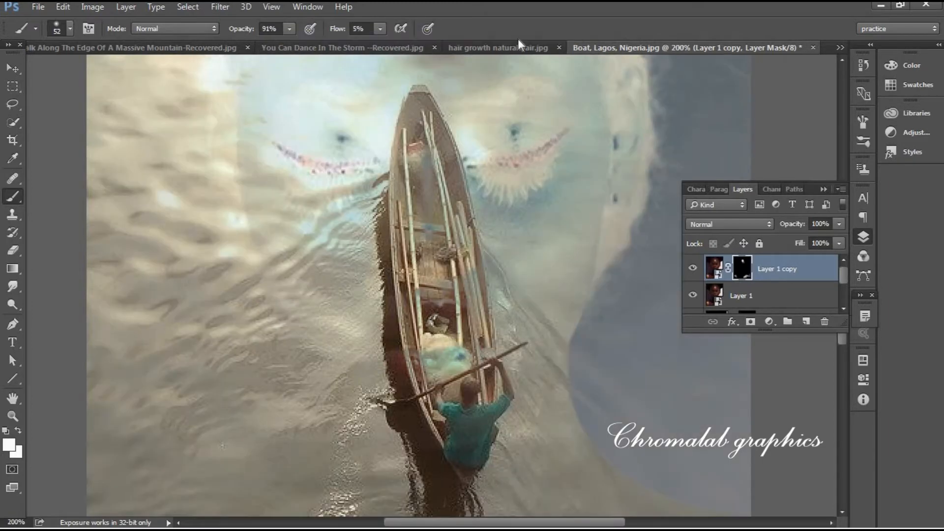
{"action": "key", "text": "ctrl+minus"}
{"action": "left_click", "coordinate": [69, 28]}
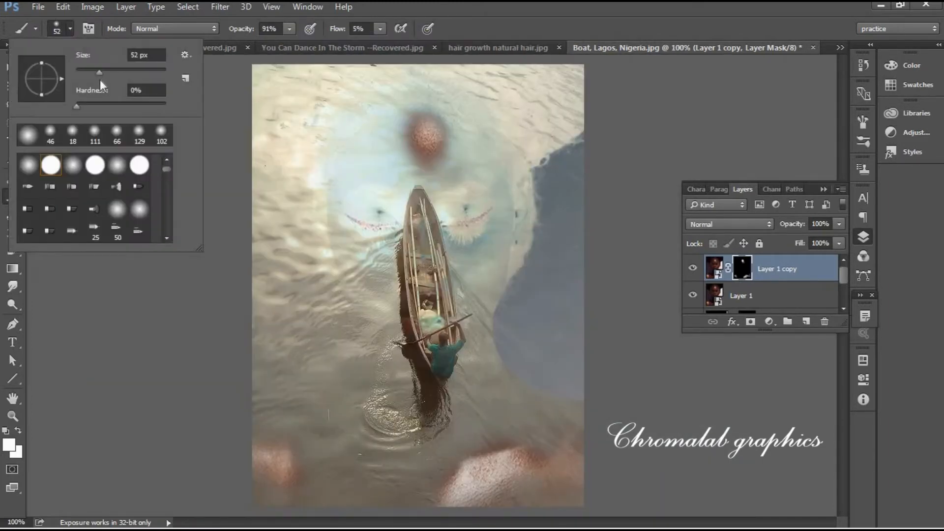
{"action": "left_click_drag", "start_coordinate": [99, 72], "coordinate": [92, 72]}
{"action": "mouse_move", "coordinate": [470, 207]}
{"action": "left_mouse_down"}
{"action": "mouse_move", "coordinate": [449, 216]}
{"action": "mouse_move", "coordinate": [474, 203]}
{"action": "mouse_move", "coordinate": [463, 203]}
{"action": "mouse_move", "coordinate": [483, 232]}
{"action": "mouse_move", "coordinate": [455, 232]}
{"action": "mouse_move", "coordinate": [488, 213]}
{"action": "mouse_move", "coordinate": [449, 228]}
{"action": "mouse_move", "coordinate": [482, 232]}
{"action": "mouse_move", "coordinate": [458, 234]}
{"action": "mouse_move", "coordinate": [486, 238]}
{"action": "mouse_move", "coordinate": [449, 226]}
{"action": "mouse_move", "coordinate": [476, 216]}
{"action": "left_mouse_up"}
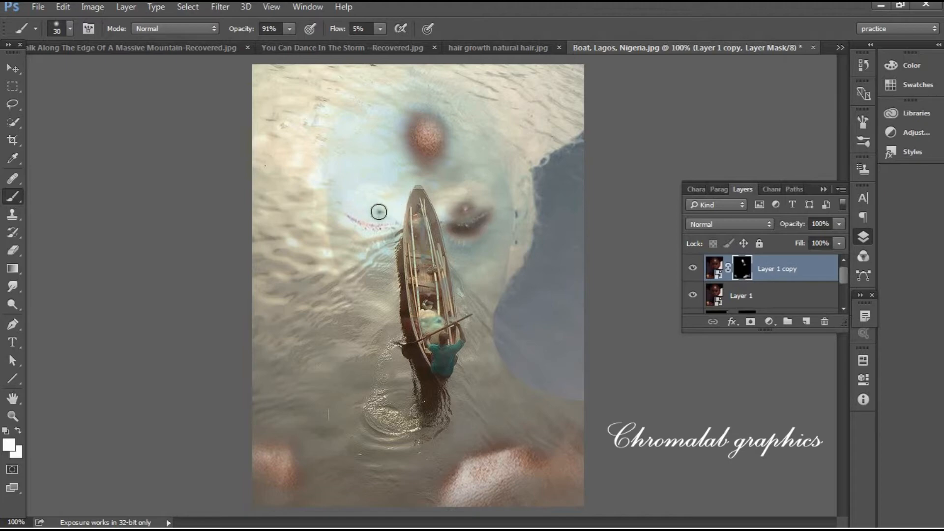
{"action": "mouse_move", "coordinate": [379, 212]}
{"action": "left_mouse_down"}
{"action": "mouse_move", "coordinate": [366, 214]}
{"action": "mouse_move", "coordinate": [382, 207]}
{"action": "mouse_move", "coordinate": [376, 224]}
{"action": "mouse_move", "coordinate": [394, 236]}
{"action": "mouse_move", "coordinate": [361, 231]}
{"action": "mouse_move", "coordinate": [394, 239]}
{"action": "mouse_move", "coordinate": [376, 226]}
{"action": "mouse_move", "coordinate": [388, 226]}
{"action": "left_mouse_up"}
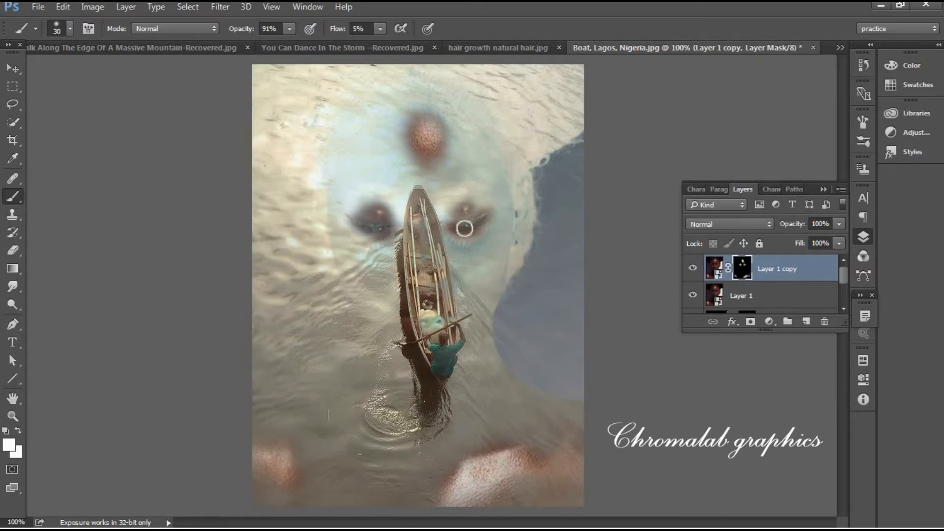
{"action": "mouse_move", "coordinate": [462, 240]}
{"action": "left_mouse_down"}
{"action": "mouse_move", "coordinate": [459, 227]}
{"action": "mouse_move", "coordinate": [461, 243]}
{"action": "mouse_move", "coordinate": [483, 221]}
{"action": "mouse_move", "coordinate": [476, 208]}
{"action": "left_mouse_up"}
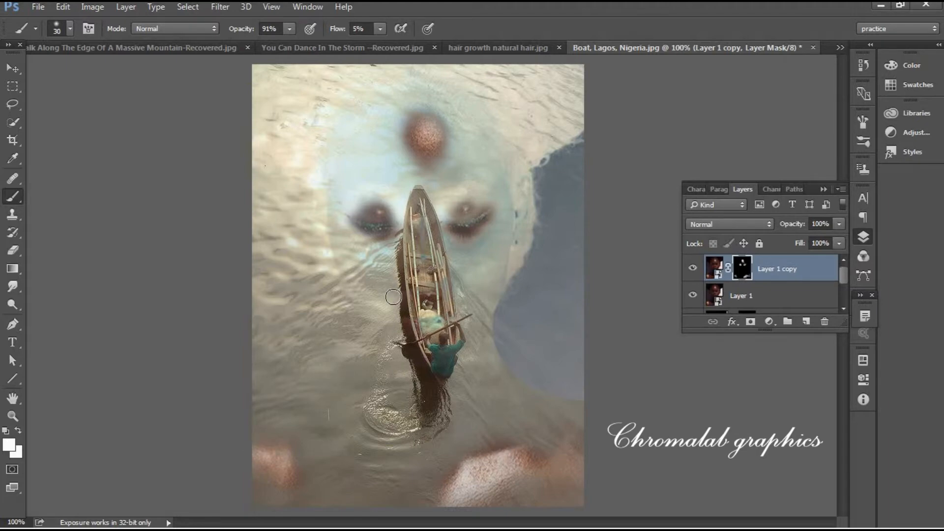
Reveal the edge of the lips beside the boat and the skin beneath both eyes on Layer 1 copy's mask.
{"action": "mouse_move", "coordinate": [394, 297]}
{"action": "left_mouse_down"}
{"action": "mouse_move", "coordinate": [399, 278]}
{"action": "mouse_move", "coordinate": [413, 324]}
{"action": "mouse_move", "coordinate": [401, 325]}
{"action": "mouse_move", "coordinate": [402, 310]}
{"action": "mouse_move", "coordinate": [405, 332]}
{"action": "mouse_move", "coordinate": [393, 317]}
{"action": "left_mouse_up"}
{"action": "mouse_move", "coordinate": [498, 229]}
{"action": "left_mouse_down"}
{"action": "mouse_move", "coordinate": [453, 249]}
{"action": "mouse_move", "coordinate": [479, 251]}
{"action": "mouse_move", "coordinate": [453, 243]}
{"action": "mouse_move", "coordinate": [475, 258]}
{"action": "left_mouse_up"}
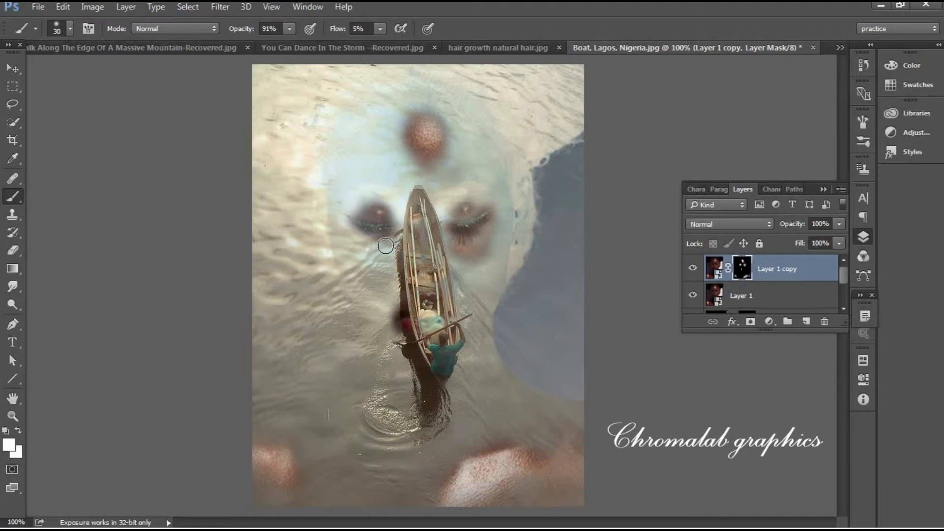
{"action": "mouse_move", "coordinate": [387, 246]}
{"action": "left_mouse_down"}
{"action": "mouse_move", "coordinate": [379, 255]}
{"action": "mouse_move", "coordinate": [354, 244]}
{"action": "mouse_move", "coordinate": [391, 256]}
{"action": "mouse_move", "coordinate": [350, 256]}
{"action": "mouse_move", "coordinate": [361, 268]}
{"action": "mouse_move", "coordinate": [395, 266]}
{"action": "mouse_move", "coordinate": [381, 259]}
{"action": "left_mouse_up"}
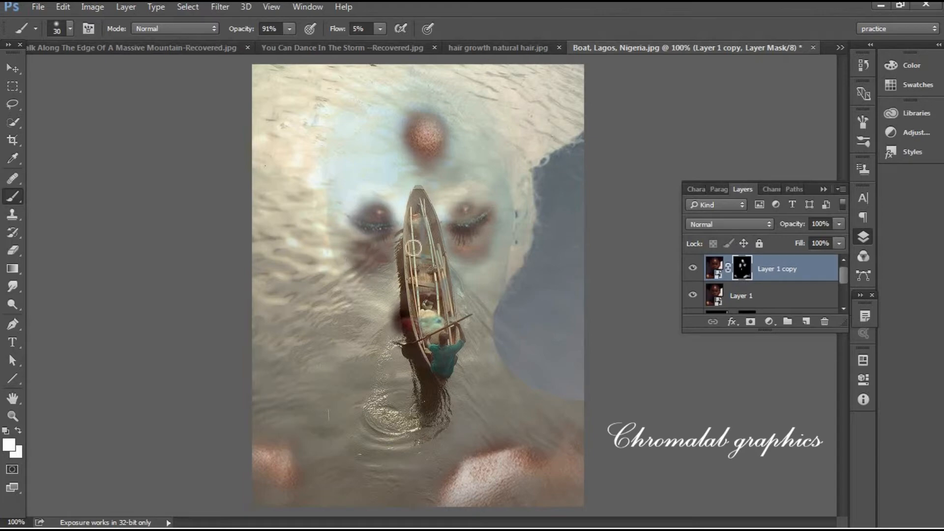
Lower the opacity of the Exclusion-blended Layer 1 to 0%.
{"action": "left_click", "coordinate": [773, 300]}
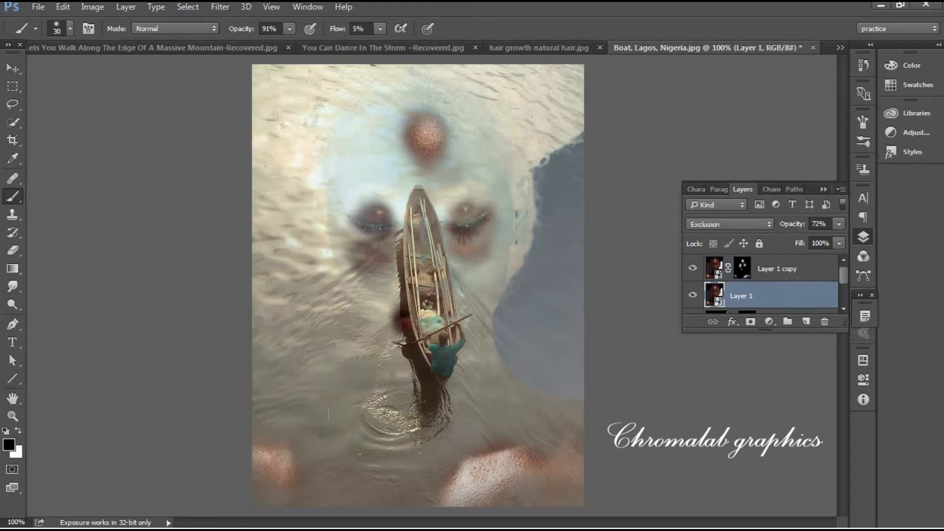
{"action": "left_click", "coordinate": [817, 224]}
{"action": "key", "text": "BackSpace"}
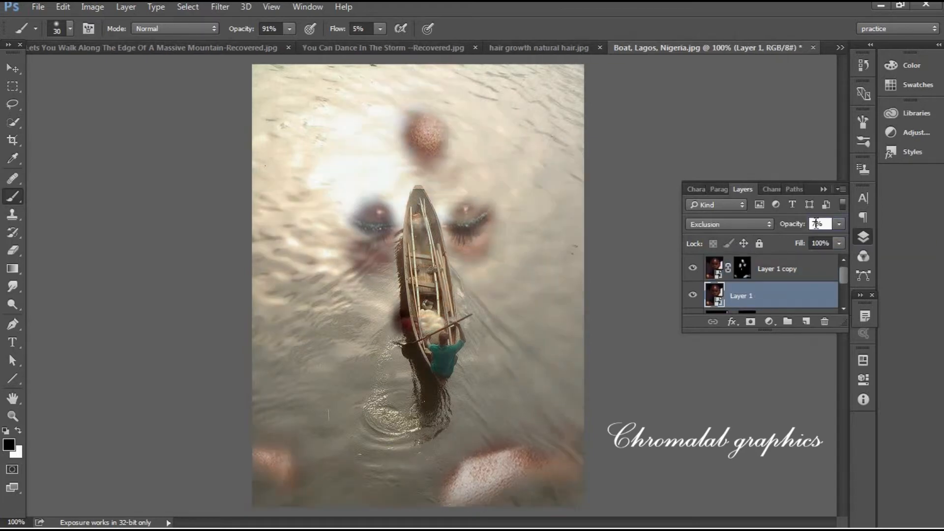
{"action": "type", "text": "0"}
Strengthen both eyelids by painting more white over them on Layer 1 copy's mask.
{"action": "left_click", "coordinate": [767, 268]}
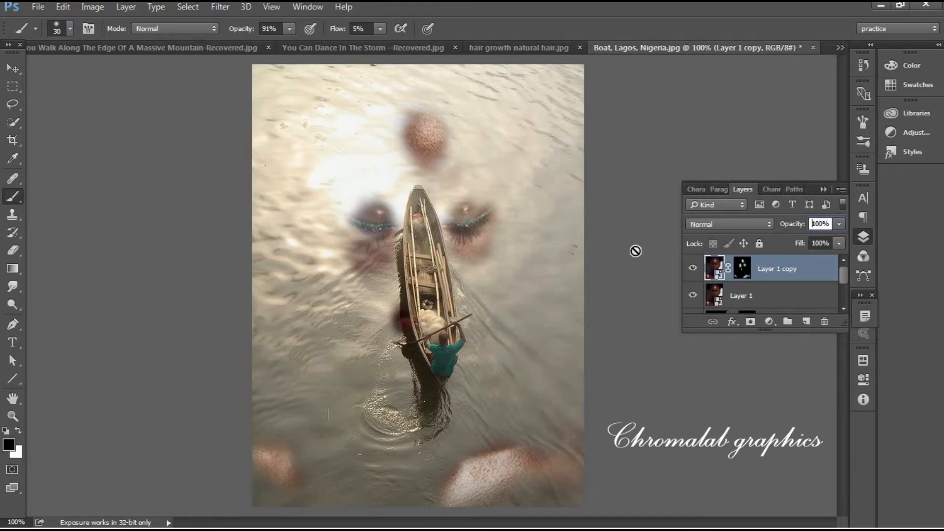
{"action": "left_click", "coordinate": [741, 268]}
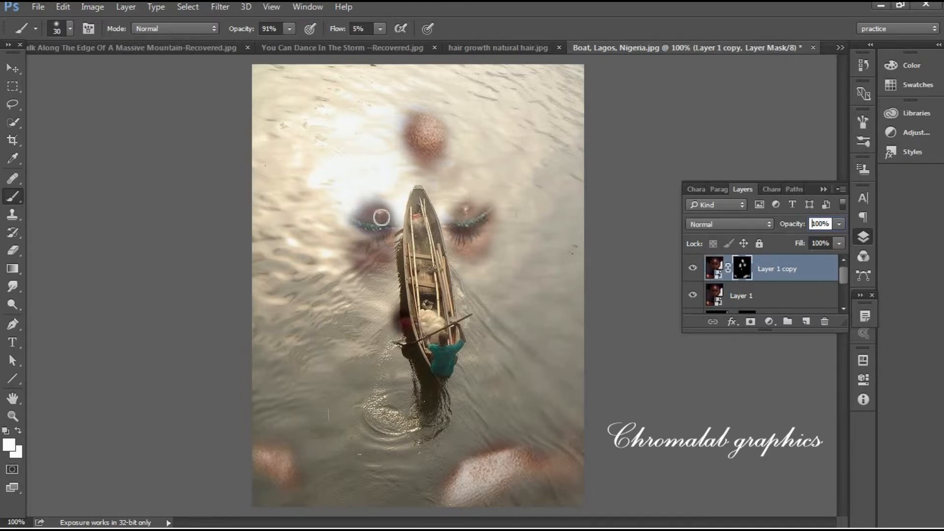
{"action": "mouse_move", "coordinate": [377, 217]}
{"action": "left_mouse_down"}
{"action": "mouse_move", "coordinate": [359, 223]}
{"action": "mouse_move", "coordinate": [377, 219]}
{"action": "left_mouse_up"}
{"action": "mouse_move", "coordinate": [466, 213]}
{"action": "left_mouse_down"}
{"action": "mouse_move", "coordinate": [477, 234]}
{"action": "mouse_move", "coordinate": [479, 208]}
{"action": "mouse_move", "coordinate": [476, 218]}
{"action": "mouse_move", "coordinate": [485, 215]}
{"action": "mouse_move", "coordinate": [455, 221]}
{"action": "left_mouse_up"}
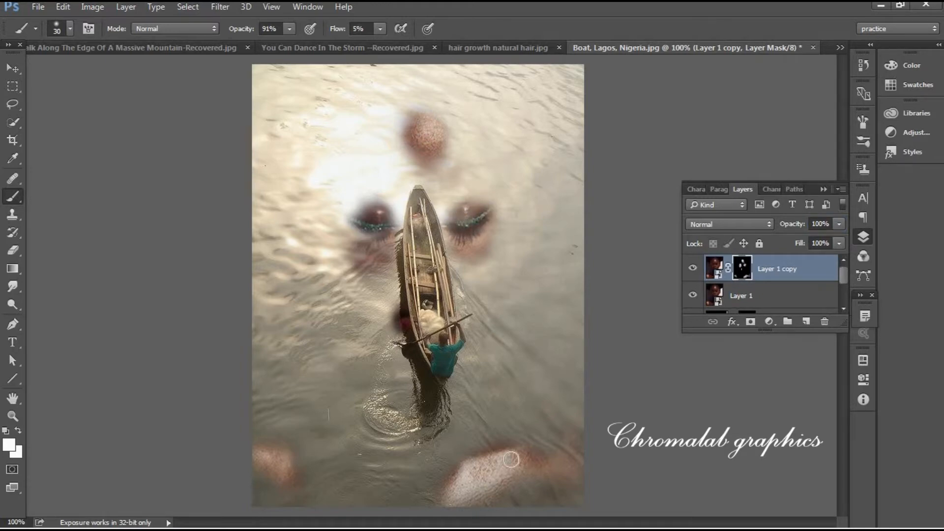
Brighten the highlights on the forehead, glittery eyelids and shoulders of Layer 1 copy's image with a 17 px Dodge brush.
{"action": "left_click", "coordinate": [11, 305]}
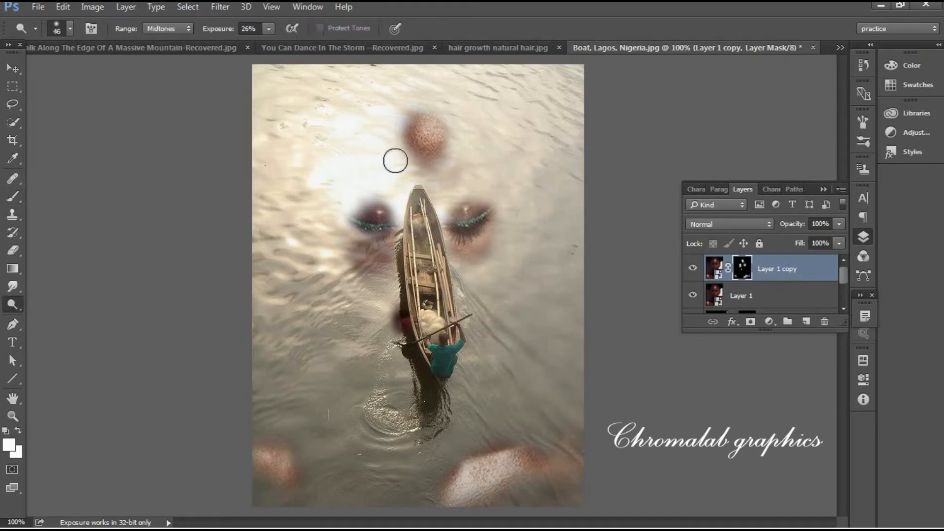
{"action": "left_click", "coordinate": [71, 29]}
{"action": "left_click_drag", "start_coordinate": [87, 70], "coordinate": [86, 70]}
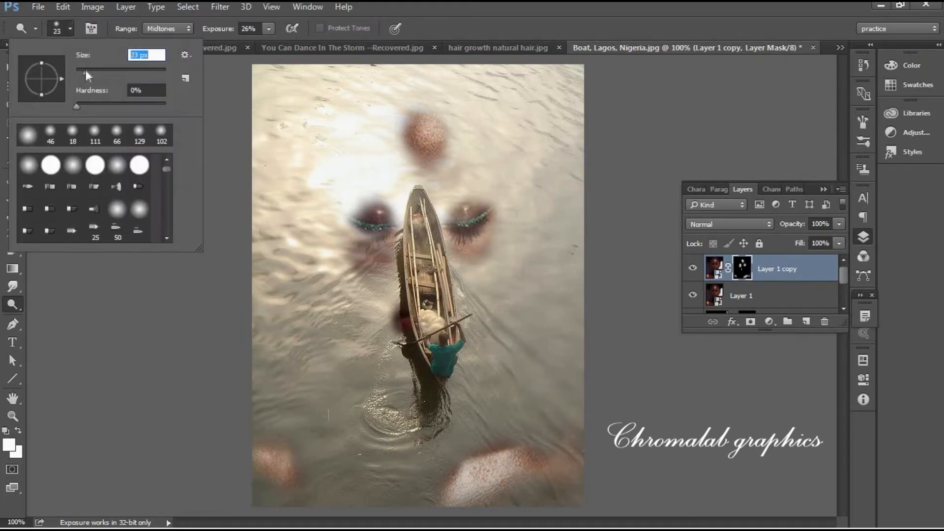
{"action": "left_click", "coordinate": [716, 269]}
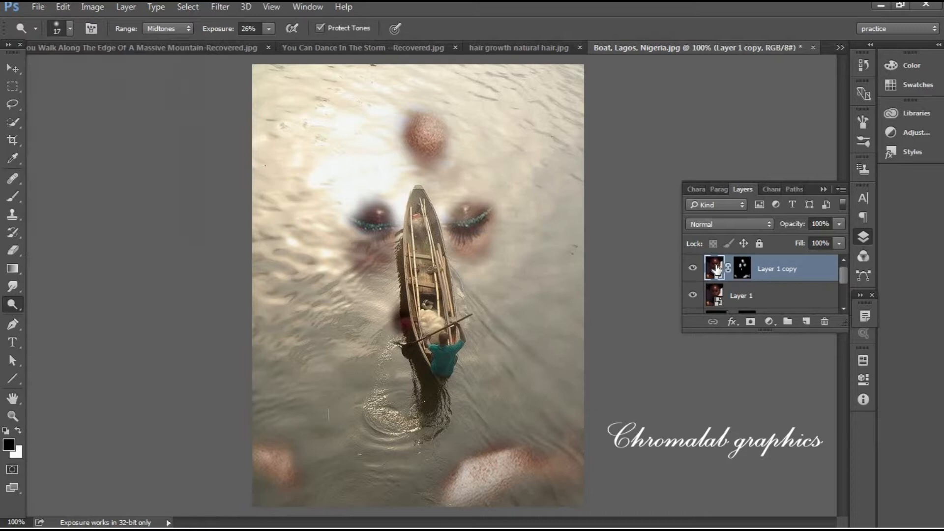
{"action": "left_click", "coordinate": [429, 135]}
{"action": "left_click", "coordinate": [463, 224]}
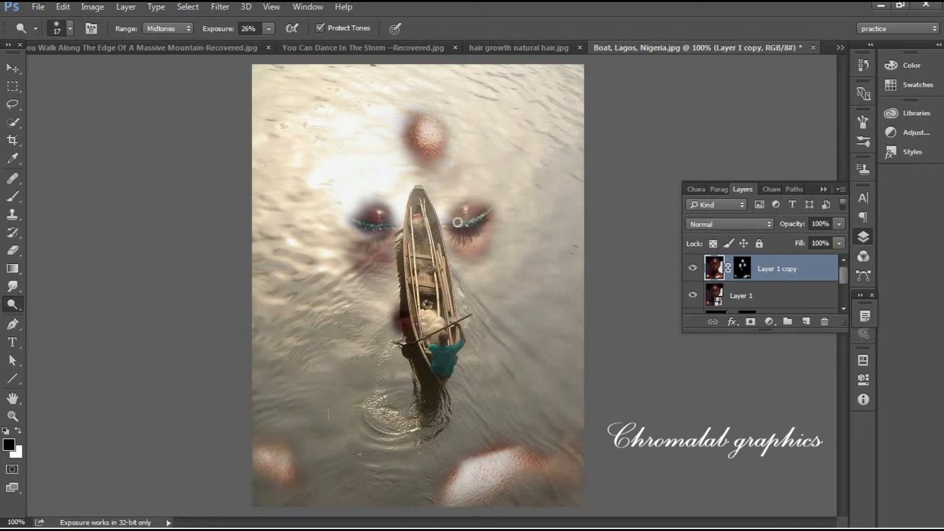
{"action": "left_click_drag", "start_coordinate": [428, 146], "coordinate": [433, 152]}
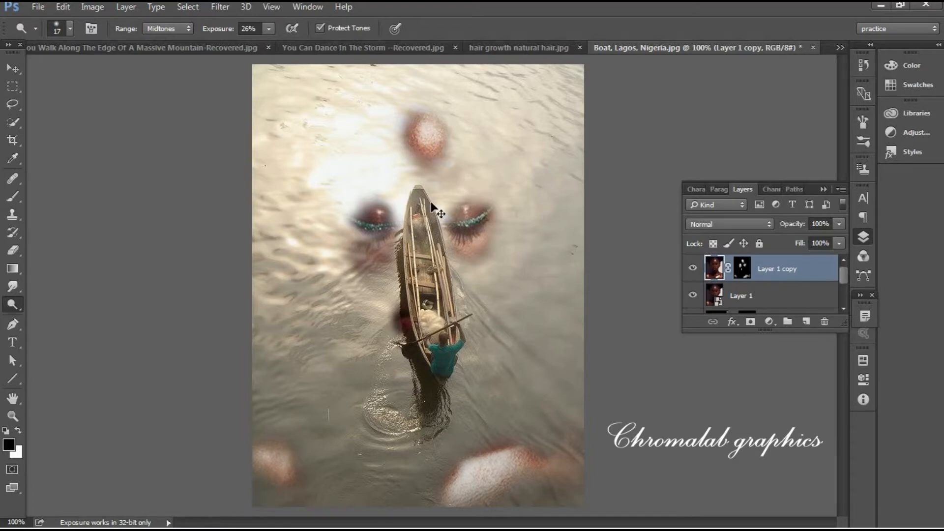
Brighten the bamboo poles and the paddle in the boat on the Background layer with a 6 px Dodge brush.
{"action": "key", "text": "ctrl+plus"}
{"action": "key", "text": "ctrl+plus"}
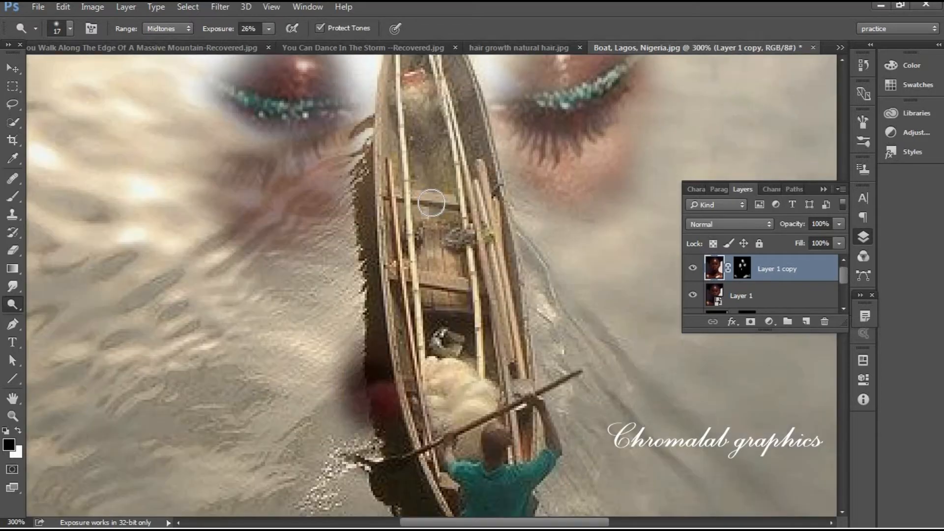
{"action": "left_click", "coordinate": [13, 68]}
{"action": "left_click", "coordinate": [13, 305]}
{"action": "left_click", "coordinate": [71, 28]}
{"action": "left_click_drag", "start_coordinate": [83, 72], "coordinate": [78, 72]}
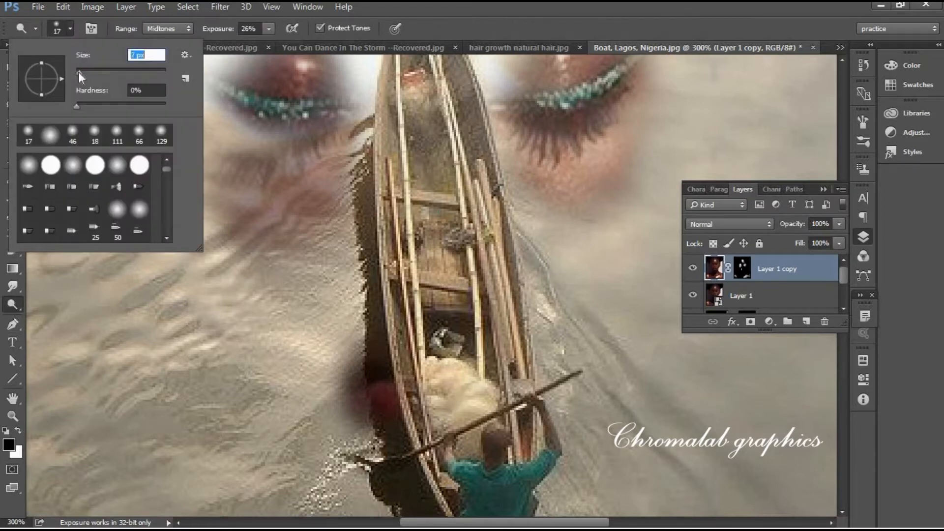
{"action": "left_click_drag", "start_coordinate": [844, 277], "coordinate": [845, 303]}
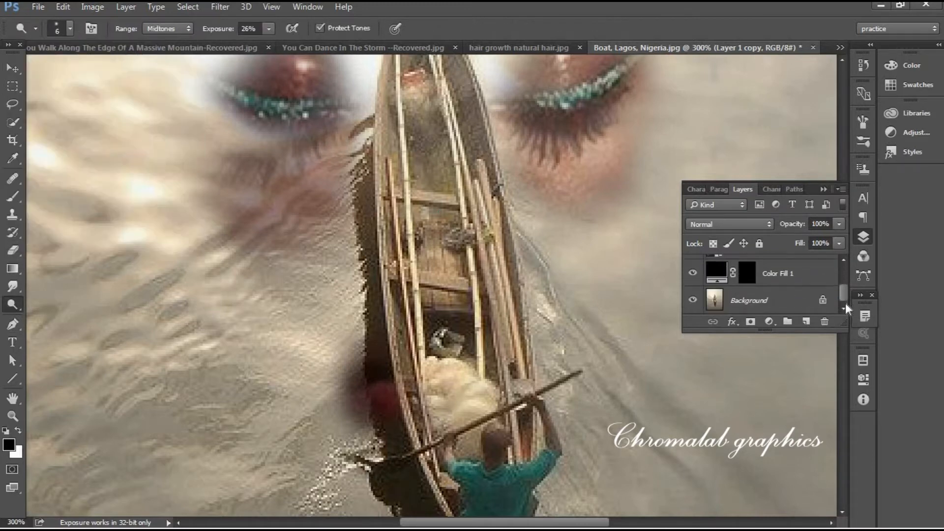
{"action": "left_click", "coordinate": [717, 304]}
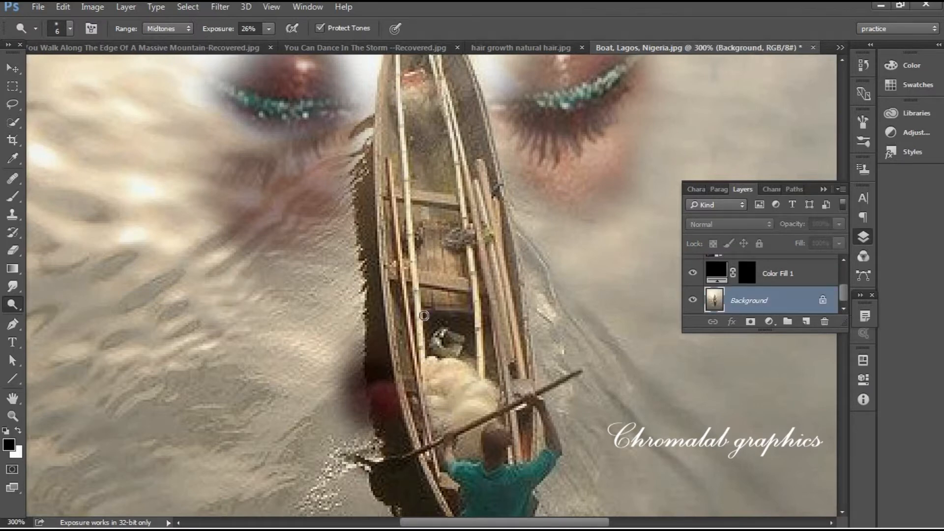
{"action": "mouse_move", "coordinate": [412, 171]}
{"action": "left_mouse_down"}
{"action": "mouse_move", "coordinate": [416, 280]}
{"action": "mouse_move", "coordinate": [399, 277]}
{"action": "mouse_move", "coordinate": [422, 422]}
{"action": "mouse_move", "coordinate": [442, 459]}
{"action": "left_mouse_up"}
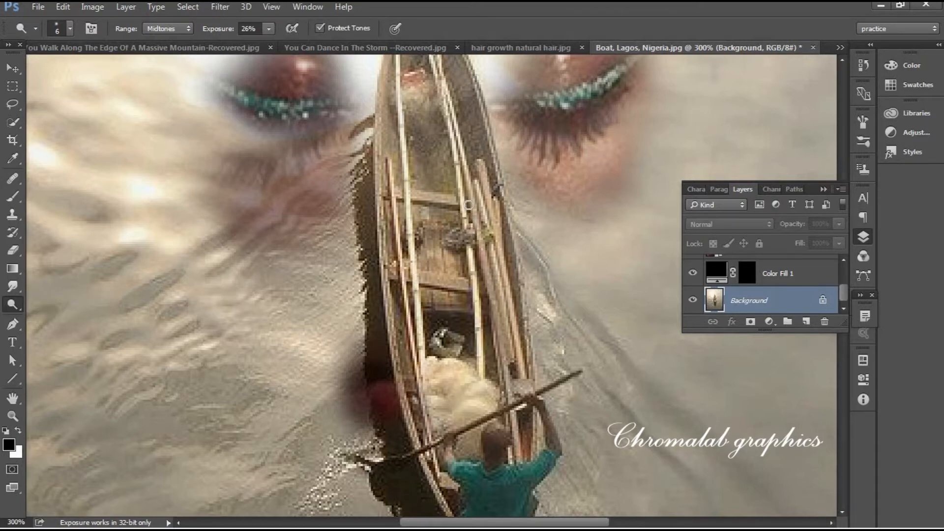
{"action": "mouse_move", "coordinate": [468, 205]}
{"action": "left_mouse_down"}
{"action": "mouse_move", "coordinate": [449, 139]}
{"action": "mouse_move", "coordinate": [478, 229]}
{"action": "mouse_move", "coordinate": [515, 437]}
{"action": "mouse_move", "coordinate": [494, 264]}
{"action": "left_mouse_up"}
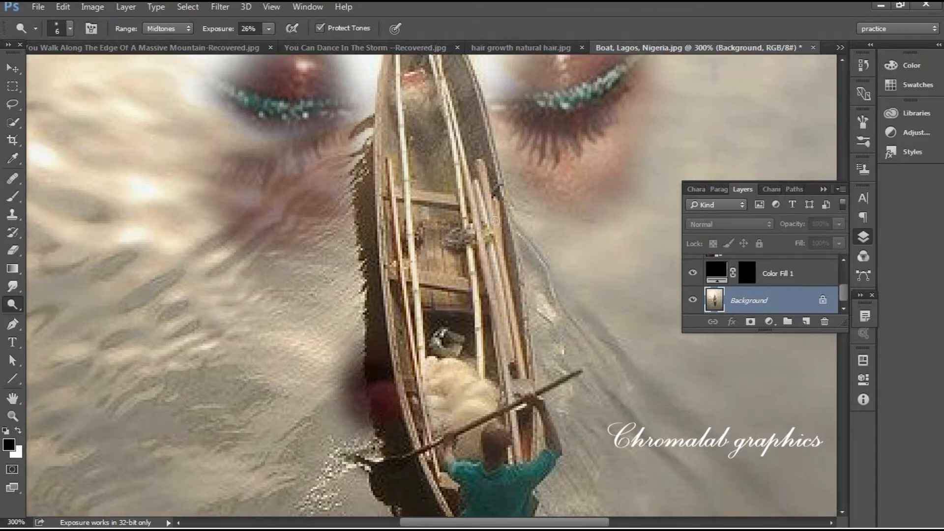
{"action": "left_click_drag", "start_coordinate": [494, 221], "coordinate": [493, 183]}
{"action": "left_click_drag", "start_coordinate": [520, 377], "coordinate": [517, 289]}
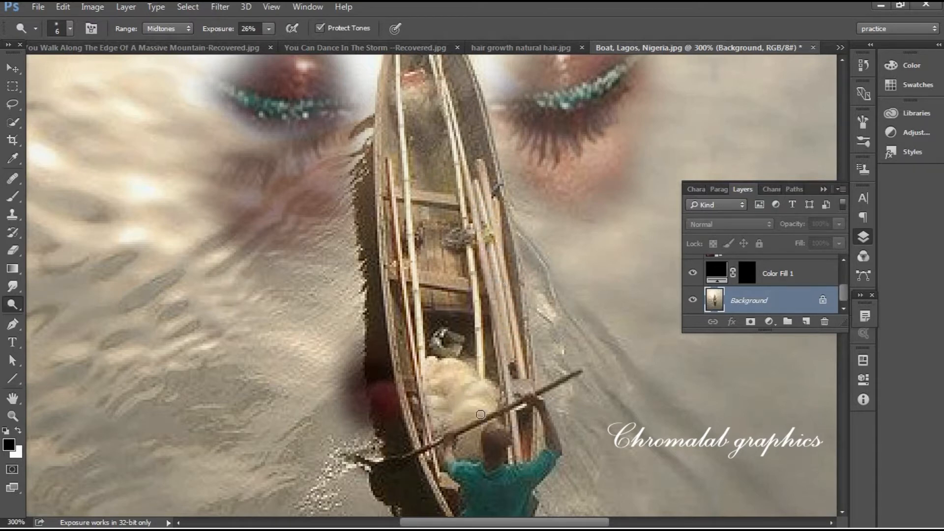
{"action": "left_click_drag", "start_coordinate": [477, 420], "coordinate": [392, 464]}
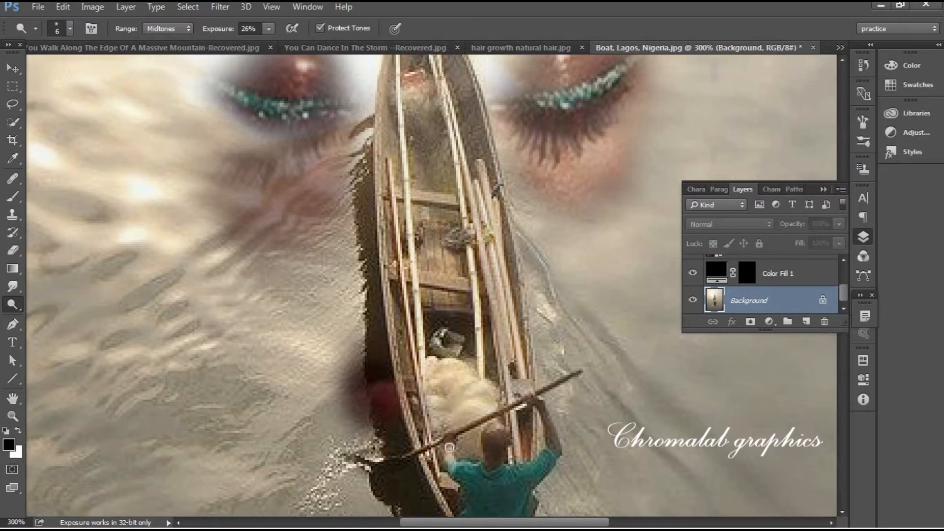
Brighten both outer edges of the boat's hull from the bow downward on the Background layer with the Dodge tool.
{"action": "left_click", "coordinate": [829, 186]}
{"action": "scroll", "coordinate": [843, 247], "scroll_direction": "down", "scroll_amount": 1}
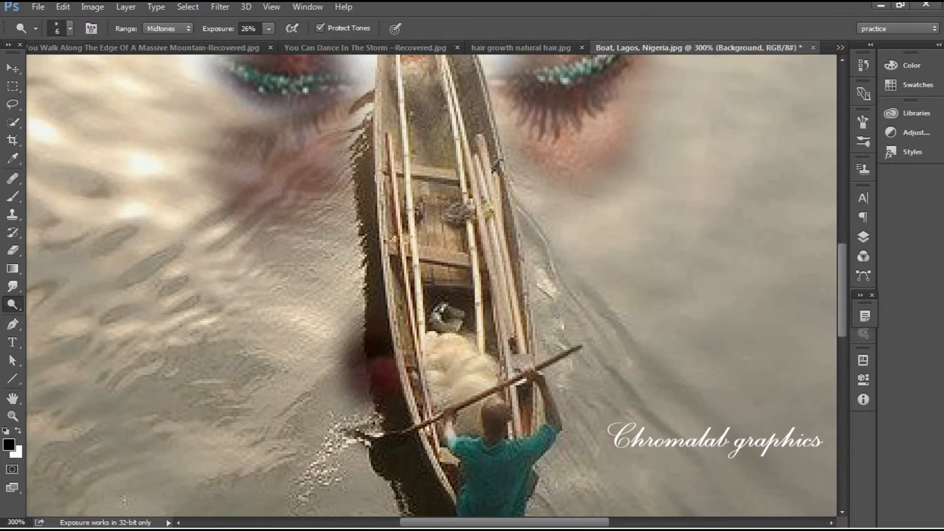
{"action": "left_click_drag", "start_coordinate": [842, 315], "coordinate": [843, 270]}
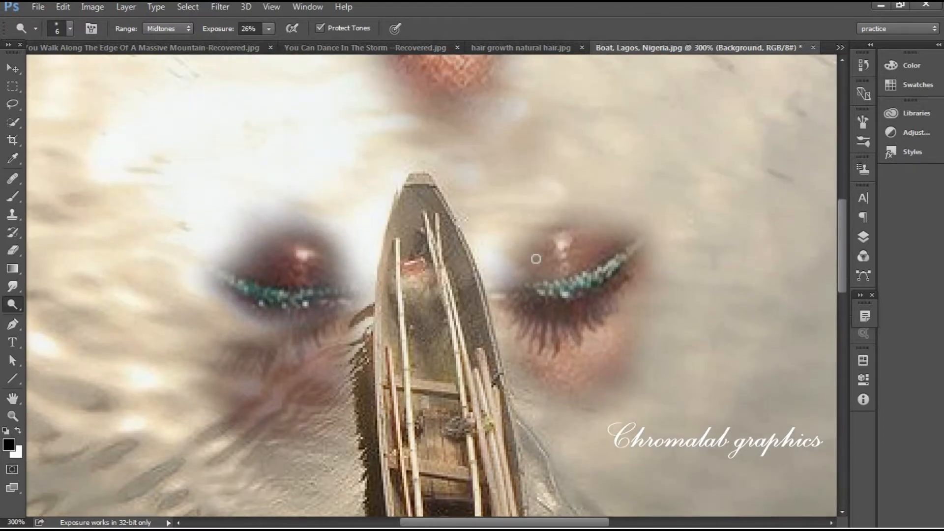
{"action": "mouse_move", "coordinate": [381, 326]}
{"action": "left_mouse_down"}
{"action": "mouse_move", "coordinate": [404, 195]}
{"action": "mouse_move", "coordinate": [395, 230]}
{"action": "left_mouse_up"}
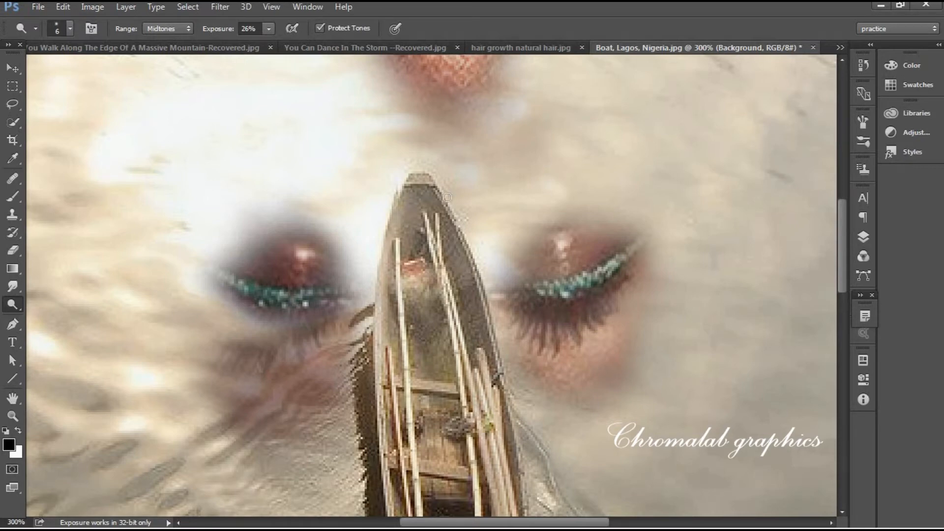
{"action": "left_click_drag", "start_coordinate": [460, 241], "coordinate": [483, 310]}
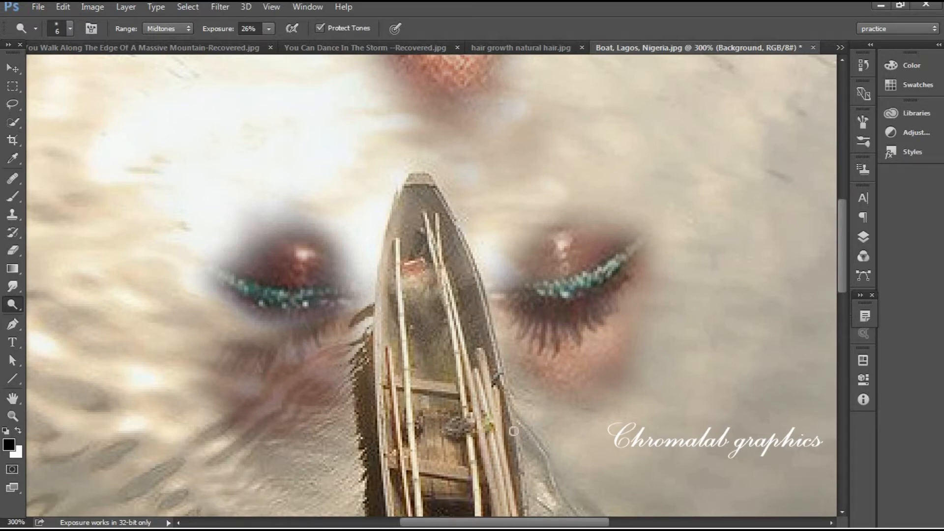
{"action": "left_click_drag", "start_coordinate": [525, 488], "coordinate": [511, 409]}
{"action": "left_click_drag", "start_coordinate": [843, 236], "coordinate": [843, 291]}
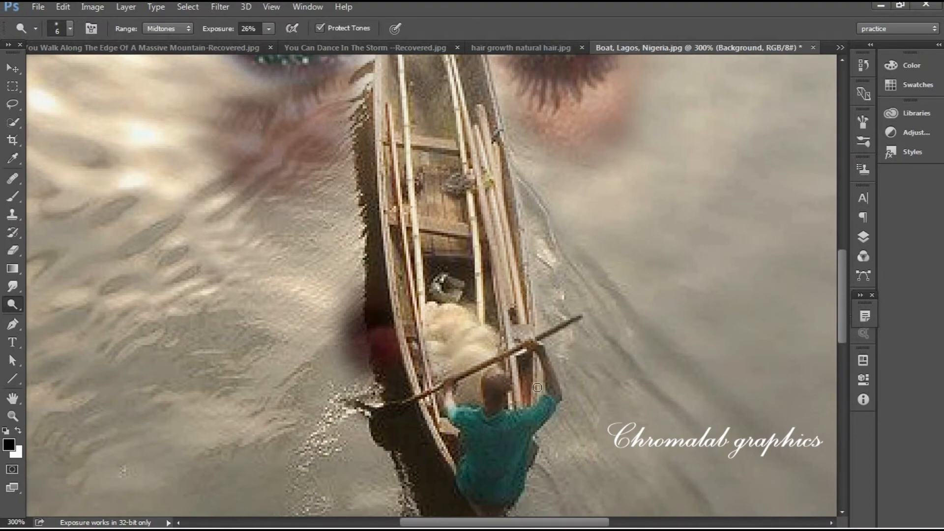
{"action": "left_click_drag", "start_coordinate": [842, 265], "coordinate": [837, 238]}
{"action": "key", "text": "ctrl+minus"}
{"action": "key", "text": "ctrl+minus"}
{"action": "key", "text": "ctrl+minus"}
{"action": "key", "text": "ctrl+plus"}
{"action": "key", "text": "ctrl+plus"}
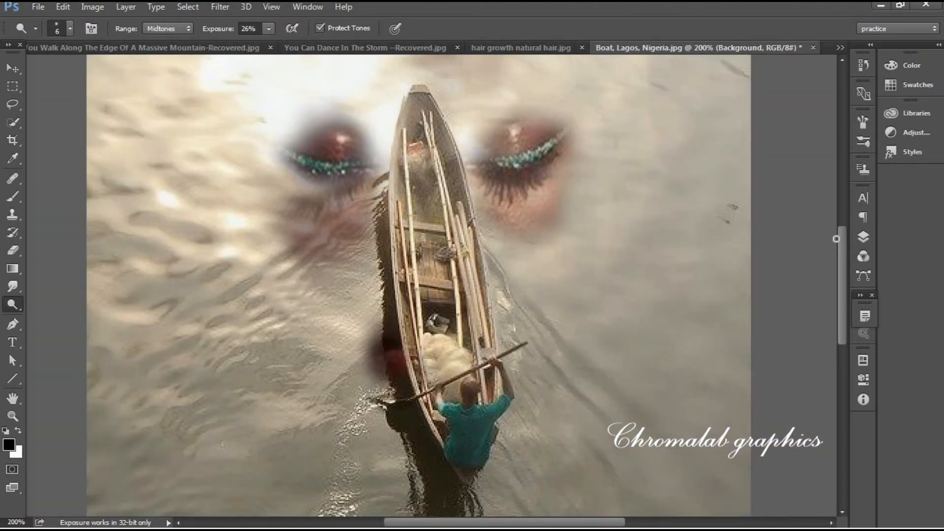
Darken the water's shadow along the boat's left side by painting Color Fill 1's mask with a white 10 px brush.
{"action": "left_click", "coordinate": [864, 237]}
{"action": "left_click", "coordinate": [747, 272]}
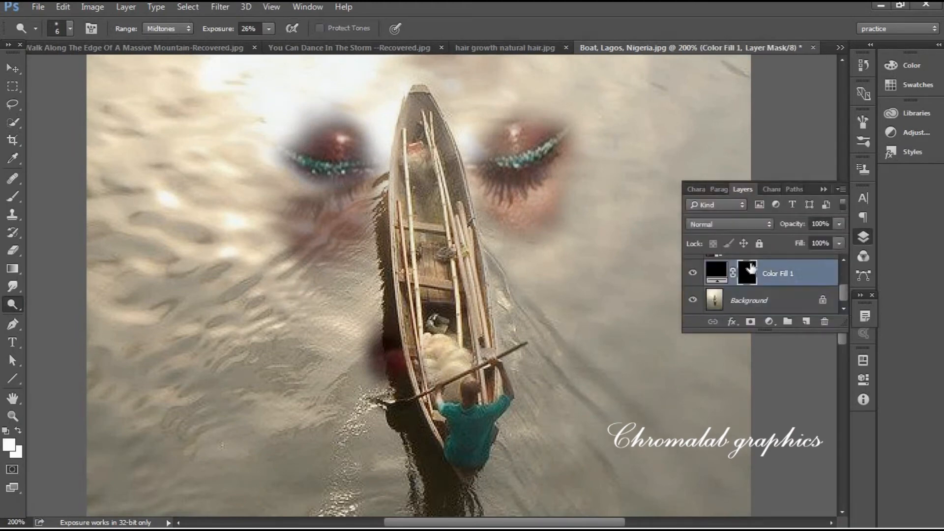
{"action": "left_click", "coordinate": [13, 196]}
{"action": "key", "text": "x"}
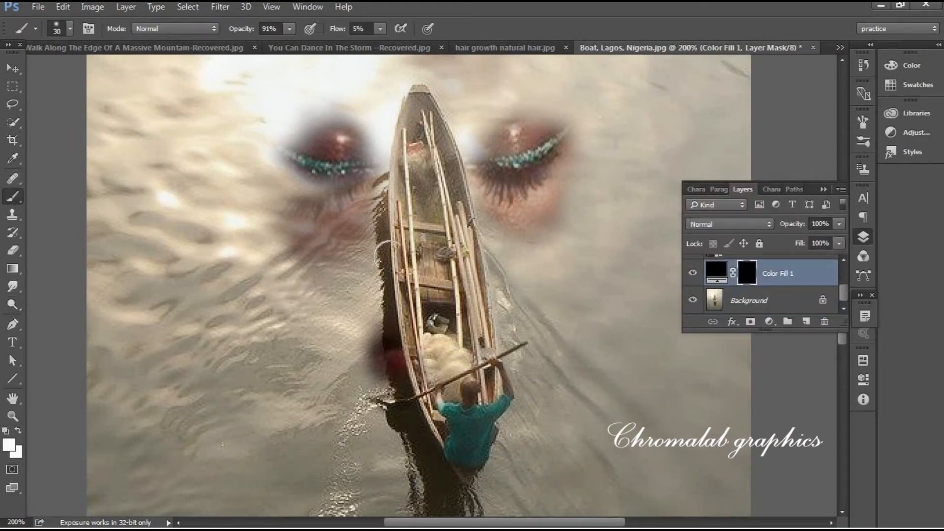
{"action": "left_click", "coordinate": [70, 29]}
{"action": "left_click_drag", "start_coordinate": [86, 72], "coordinate": [83, 72]}
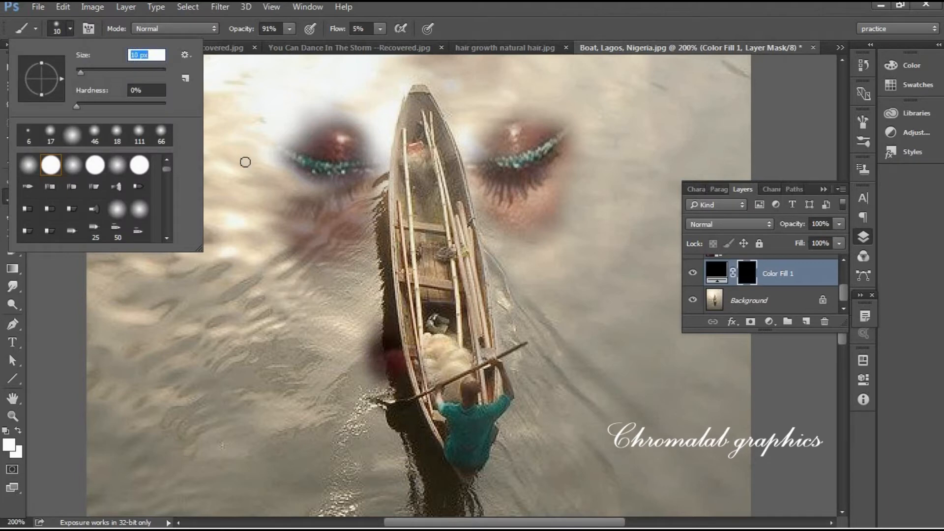
{"action": "left_click", "coordinate": [385, 181]}
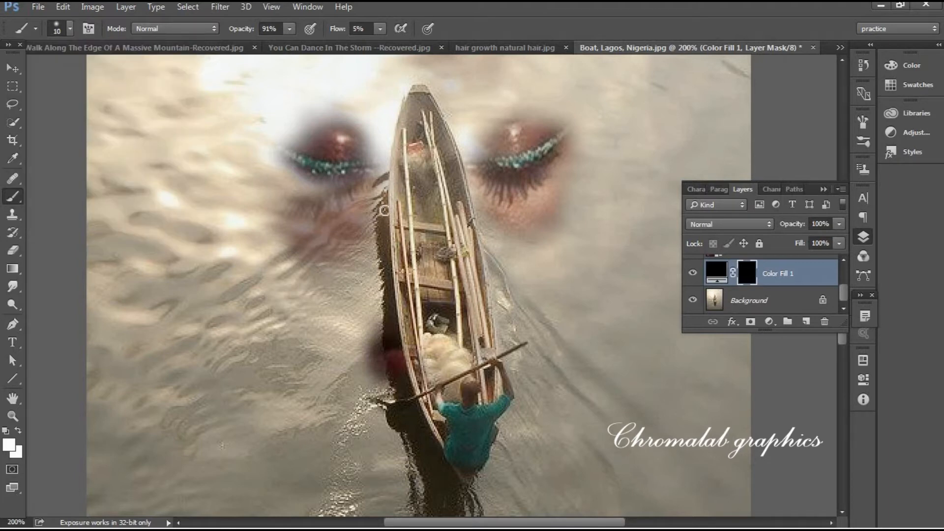
{"action": "left_click_drag", "start_coordinate": [385, 211], "coordinate": [386, 245]}
{"action": "mouse_move", "coordinate": [396, 316]}
{"action": "left_mouse_down"}
{"action": "mouse_move", "coordinate": [398, 419]}
{"action": "mouse_move", "coordinate": [405, 359]}
{"action": "mouse_move", "coordinate": [426, 432]}
{"action": "mouse_move", "coordinate": [412, 431]}
{"action": "mouse_move", "coordinate": [445, 475]}
{"action": "mouse_move", "coordinate": [402, 421]}
{"action": "mouse_move", "coordinate": [422, 428]}
{"action": "mouse_move", "coordinate": [460, 523]}
{"action": "left_mouse_up"}
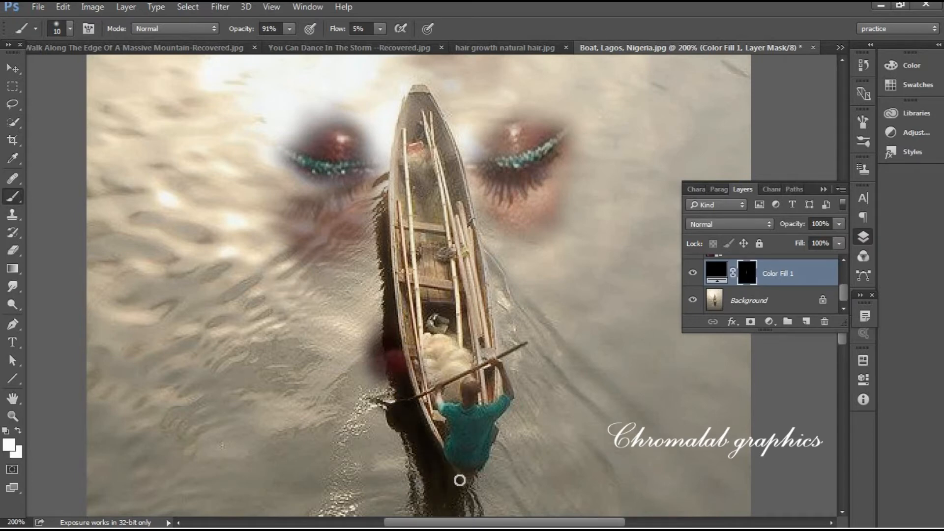
Deepen the dark reflection in the water behind the boatman on Color Fill 1's mask.
{"action": "mouse_move", "coordinate": [460, 481]}
{"action": "left_mouse_down"}
{"action": "mouse_move", "coordinate": [444, 491]}
{"action": "mouse_move", "coordinate": [428, 482]}
{"action": "mouse_move", "coordinate": [413, 497]}
{"action": "left_mouse_up"}
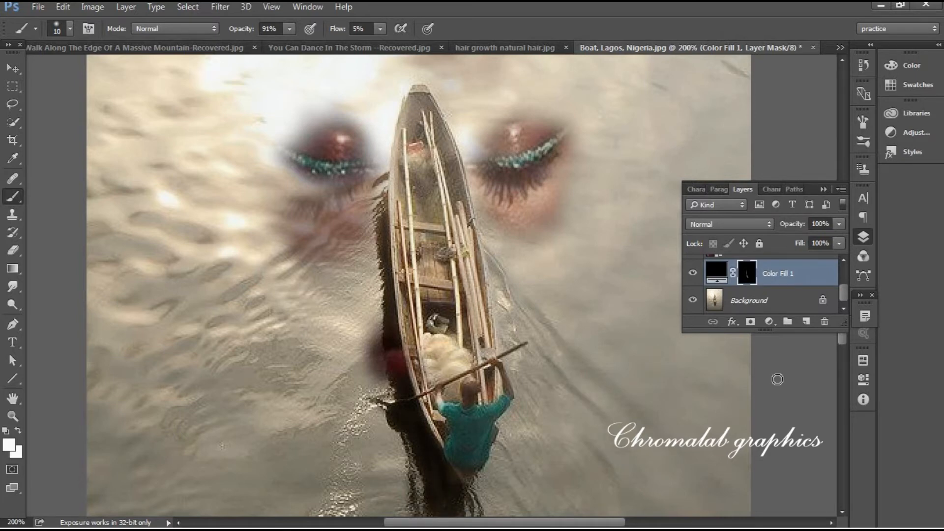
{"action": "scroll", "coordinate": [844, 345], "scroll_direction": "down", "scroll_amount": 2}
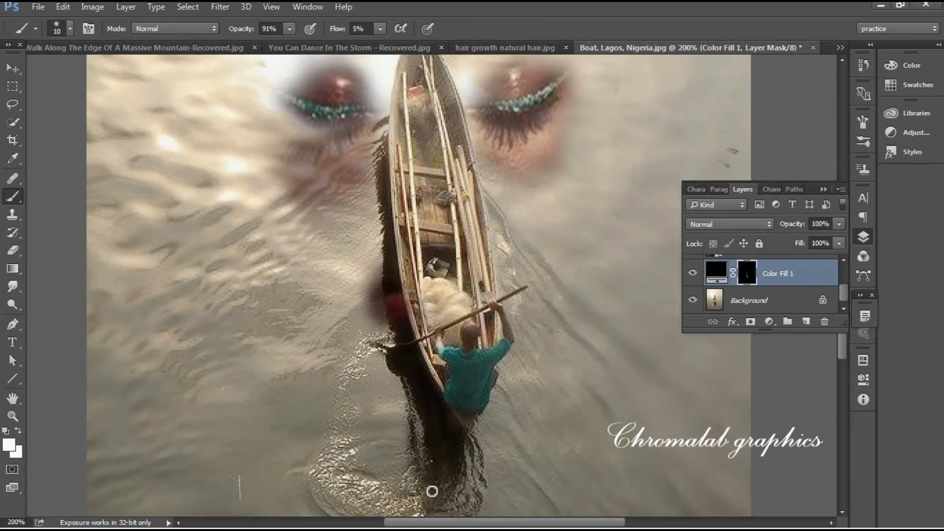
{"action": "mouse_move", "coordinate": [442, 471]}
{"action": "left_mouse_down"}
{"action": "mouse_move", "coordinate": [442, 402]}
{"action": "mouse_move", "coordinate": [441, 447]}
{"action": "left_mouse_up"}
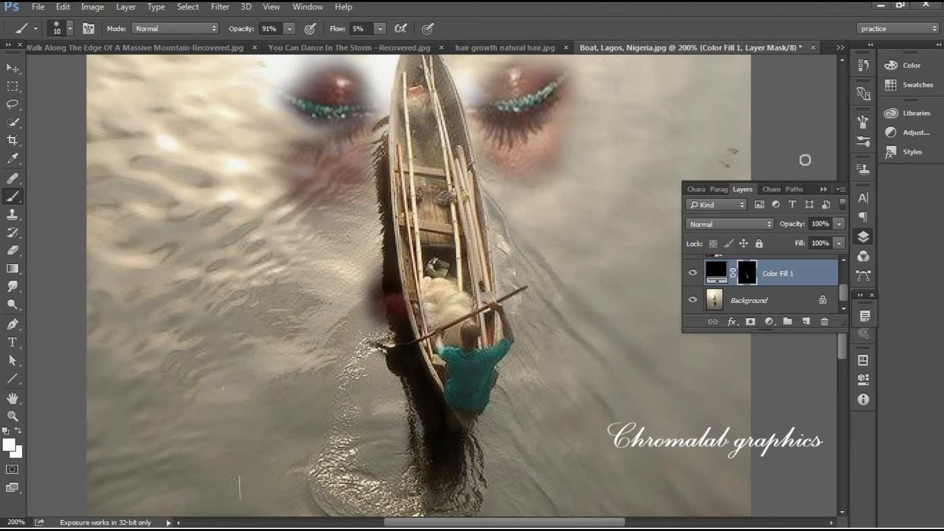
Darken the glaring water between the forehead patch and the left eye on Color Fill 1's mask with a 48 px brush.
{"action": "left_click", "coordinate": [823, 189]}
{"action": "scroll", "coordinate": [831, 213], "scroll_direction": "up", "scroll_amount": 10}
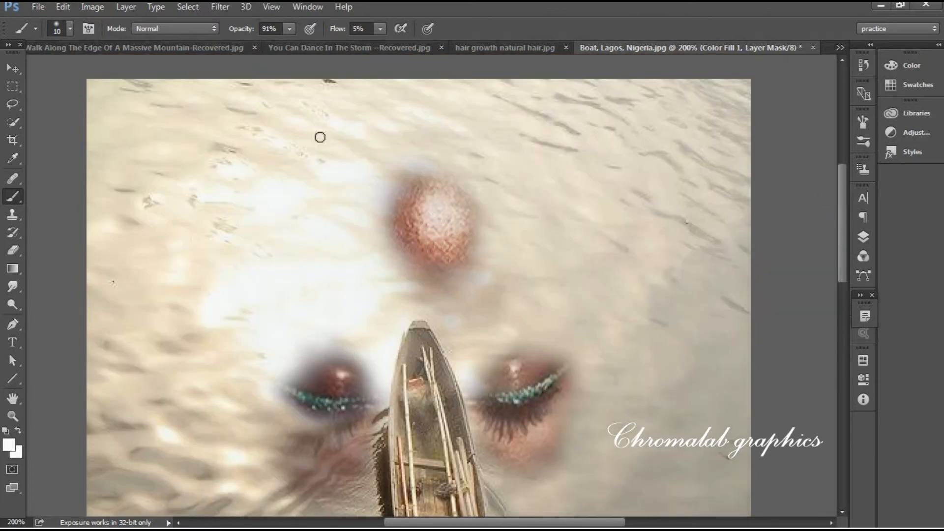
{"action": "left_click", "coordinate": [71, 29]}
{"action": "type", "text": "48"}
{"action": "key", "text": "Return"}
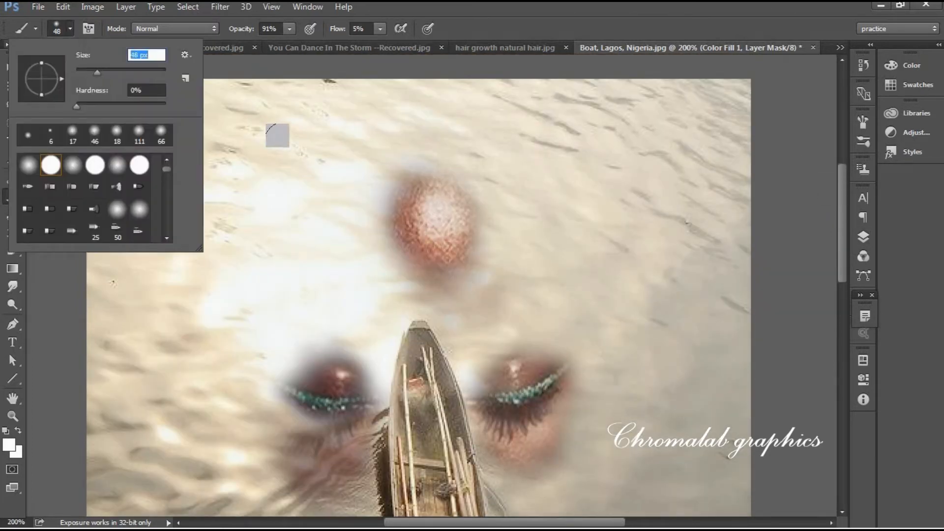
{"action": "mouse_move", "coordinate": [354, 257]}
{"action": "left_mouse_down"}
{"action": "mouse_move", "coordinate": [347, 169]}
{"action": "mouse_move", "coordinate": [338, 251]}
{"action": "mouse_move", "coordinate": [359, 181]}
{"action": "mouse_move", "coordinate": [366, 283]}
{"action": "mouse_move", "coordinate": [435, 310]}
{"action": "mouse_move", "coordinate": [465, 371]}
{"action": "mouse_move", "coordinate": [378, 320]}
{"action": "mouse_move", "coordinate": [373, 305]}
{"action": "mouse_move", "coordinate": [310, 293]}
{"action": "mouse_move", "coordinate": [292, 201]}
{"action": "mouse_move", "coordinate": [238, 285]}
{"action": "mouse_move", "coordinate": [249, 343]}
{"action": "mouse_move", "coordinate": [301, 320]}
{"action": "mouse_move", "coordinate": [297, 183]}
{"action": "left_mouse_up"}
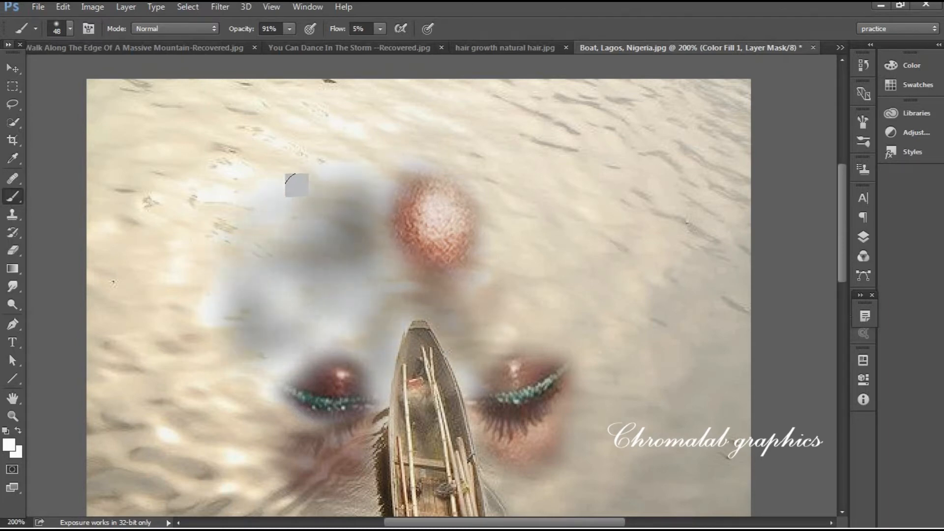
Darken the water across the photo's upper area and corners on Color Fill 1's mask using a 72 px brush at 43% opacity.
{"action": "left_click", "coordinate": [287, 28]}
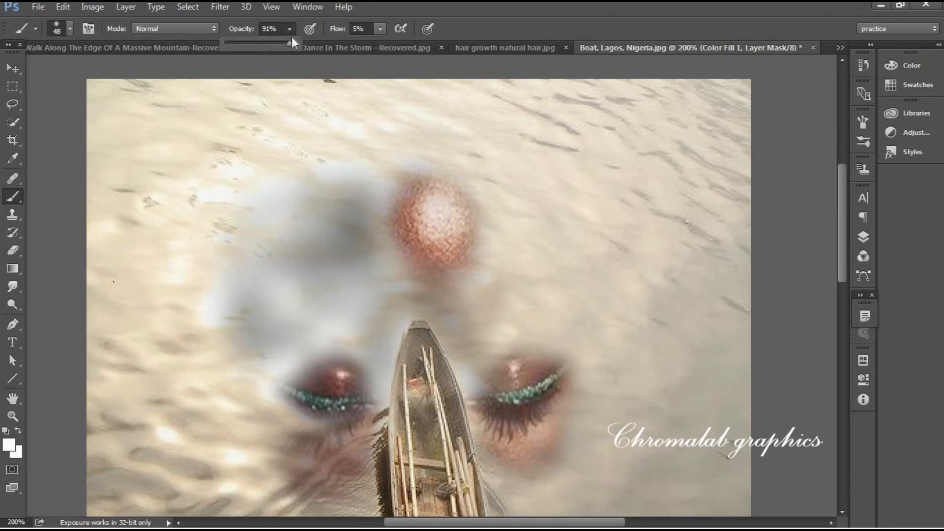
{"action": "left_click", "coordinate": [69, 29]}
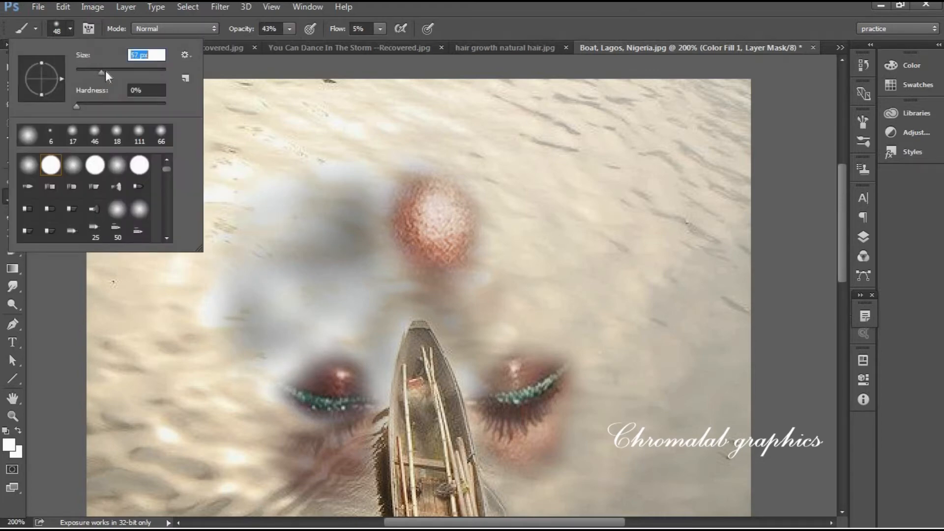
{"action": "key", "text": "Return"}
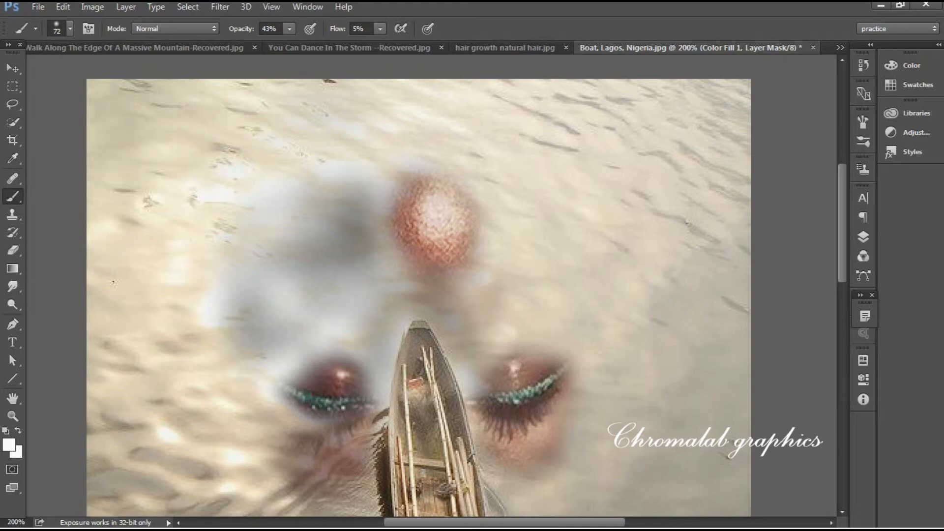
{"action": "mouse_move", "coordinate": [300, 118]}
{"action": "left_mouse_down"}
{"action": "mouse_move", "coordinate": [354, 138]}
{"action": "mouse_move", "coordinate": [463, 138]}
{"action": "mouse_move", "coordinate": [575, 207]}
{"action": "mouse_move", "coordinate": [654, 128]}
{"action": "mouse_move", "coordinate": [645, 96]}
{"action": "mouse_move", "coordinate": [625, 162]}
{"action": "mouse_move", "coordinate": [708, 147]}
{"action": "mouse_move", "coordinate": [669, 118]}
{"action": "mouse_move", "coordinate": [703, 229]}
{"action": "left_mouse_up"}
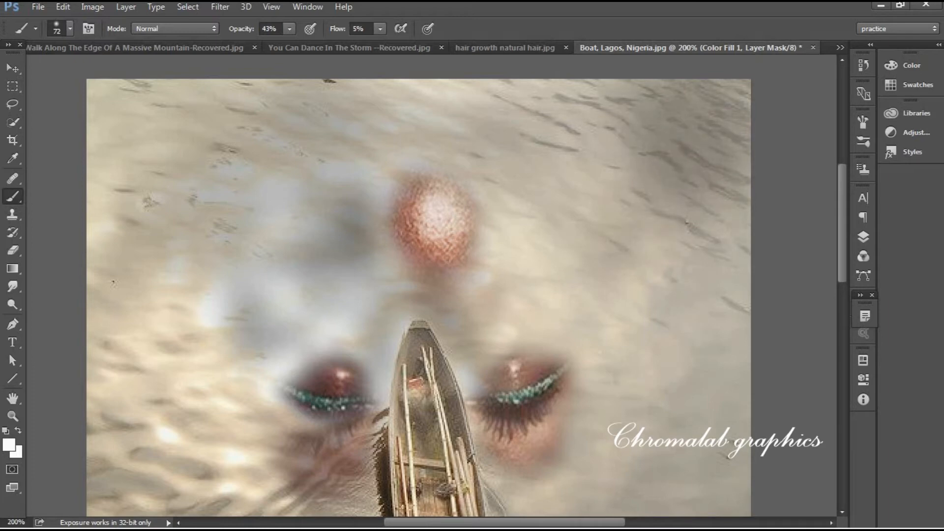
{"action": "mouse_move", "coordinate": [226, 148]}
{"action": "left_mouse_down"}
{"action": "mouse_move", "coordinate": [148, 147]}
{"action": "mouse_move", "coordinate": [133, 138]}
{"action": "mouse_move", "coordinate": [148, 168]}
{"action": "mouse_move", "coordinate": [196, 202]}
{"action": "mouse_move", "coordinate": [122, 221]}
{"action": "mouse_move", "coordinate": [103, 148]}
{"action": "mouse_move", "coordinate": [172, 236]}
{"action": "mouse_move", "coordinate": [347, 128]}
{"action": "mouse_move", "coordinate": [624, 164]}
{"action": "mouse_move", "coordinate": [604, 192]}
{"action": "mouse_move", "coordinate": [607, 265]}
{"action": "mouse_move", "coordinate": [639, 123]}
{"action": "mouse_move", "coordinate": [659, 143]}
{"action": "left_mouse_up"}
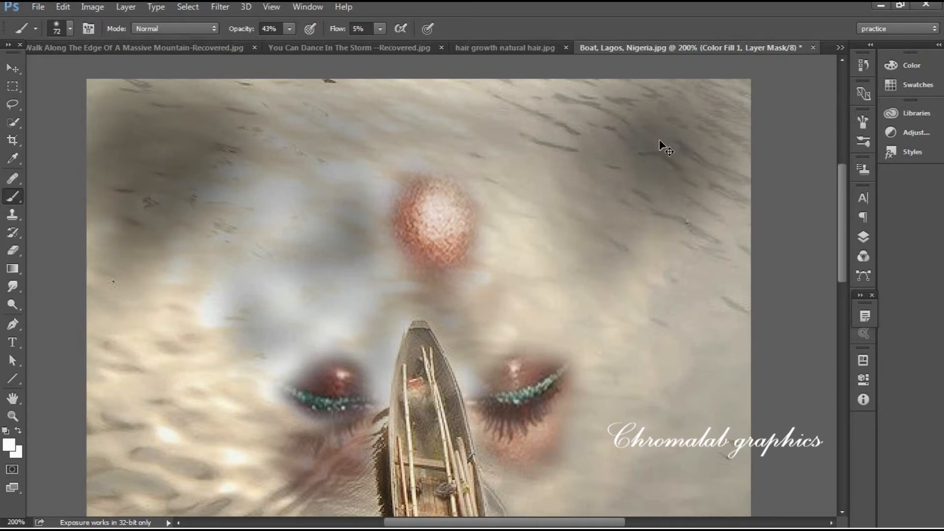
Examine the darkened water across the whole composite and around the boat.
{"action": "key", "text": "ctrl+minus"}
{"action": "key", "text": "ctrl+minus"}
{"action": "key", "text": "ctrl+minus"}
{"action": "key", "text": "ctrl+plus"}
{"action": "key", "text": "ctrl+plus"}
{"action": "key", "text": "ctrl+plus"}
{"action": "key", "text": "ctrl+plus"}
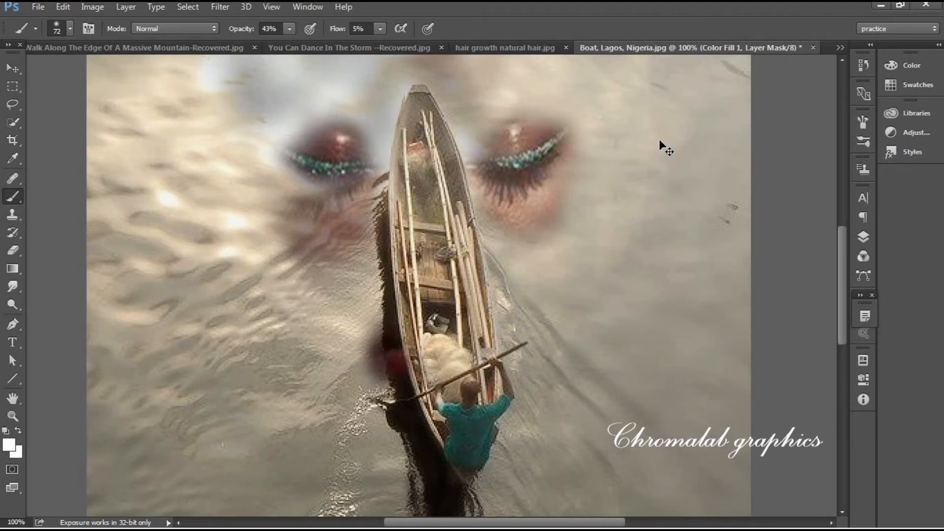
{"action": "key", "text": "ctrl+minus"}
{"action": "mouse_move", "coordinate": [392, 158]}
{"action": "left_mouse_down"}
{"action": "mouse_move", "coordinate": [400, 193]}
{"action": "mouse_move", "coordinate": [366, 198]}
{"action": "mouse_move", "coordinate": [353, 145]}
{"action": "mouse_move", "coordinate": [410, 130]}
{"action": "mouse_move", "coordinate": [424, 214]}
{"action": "mouse_move", "coordinate": [445, 205]}
{"action": "left_mouse_up"}
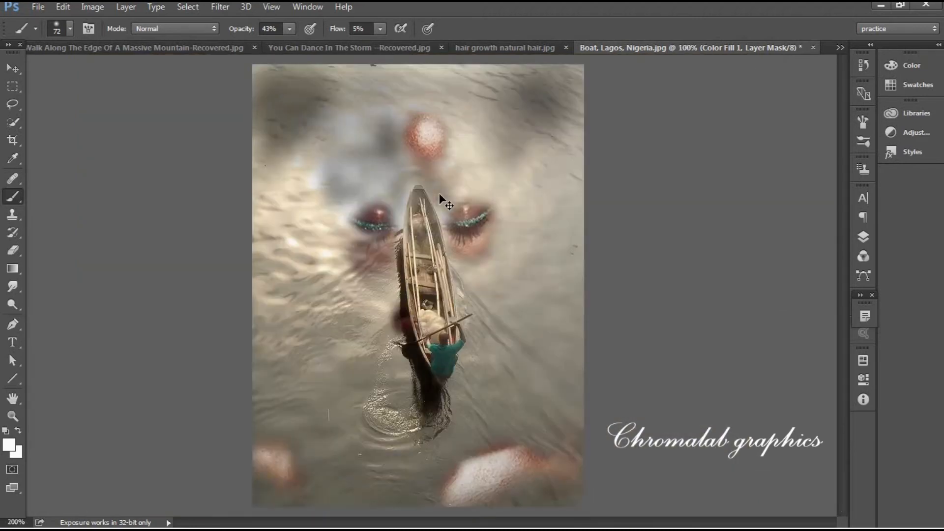
Darken the bright water between the eyes and the boat's bow on Color Fill 1's mask with a 20 px brush.
{"action": "key", "text": "ctrl+plus"}
{"action": "key", "text": "ctrl+plus"}
{"action": "left_click_drag", "start_coordinate": [841, 268], "coordinate": [840, 205]}
{"action": "left_click", "coordinate": [69, 31]}
{"action": "left_click_drag", "start_coordinate": [98, 72], "coordinate": [93, 73]}
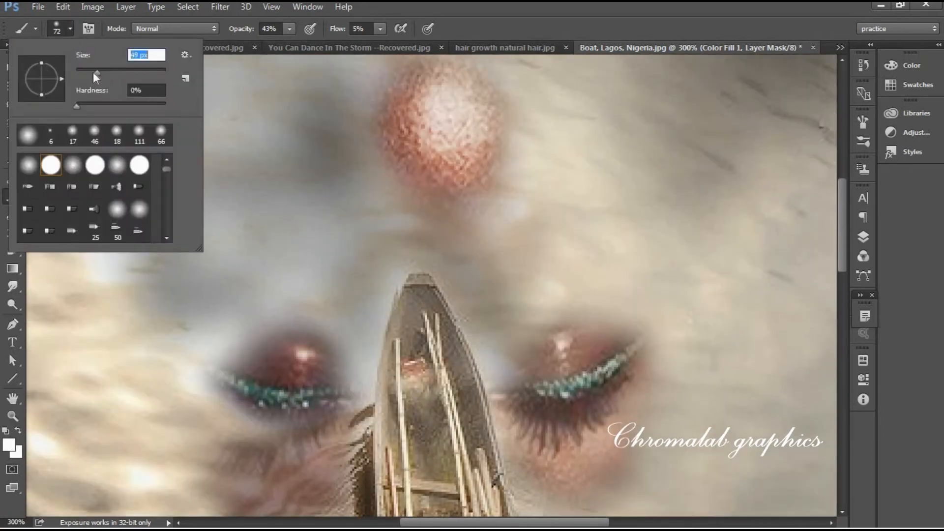
{"action": "type", "text": "20"}
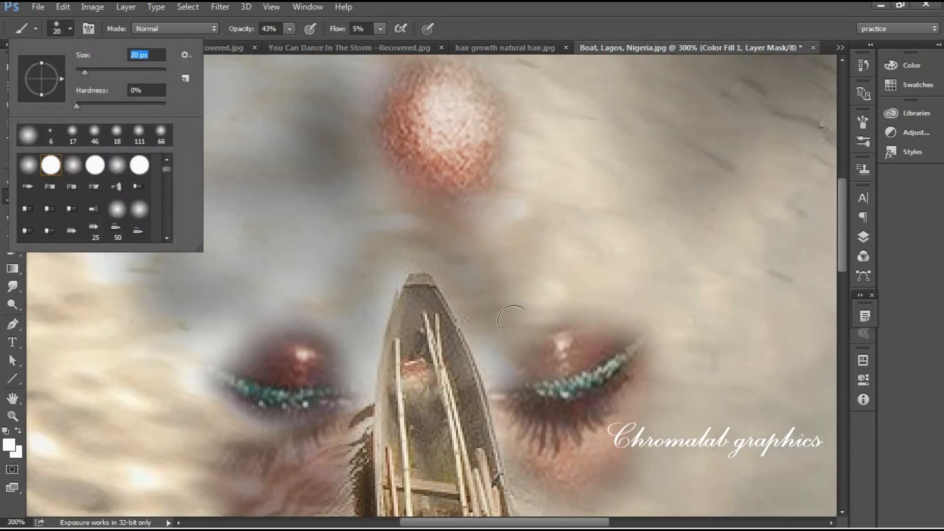
{"action": "key", "text": "Return"}
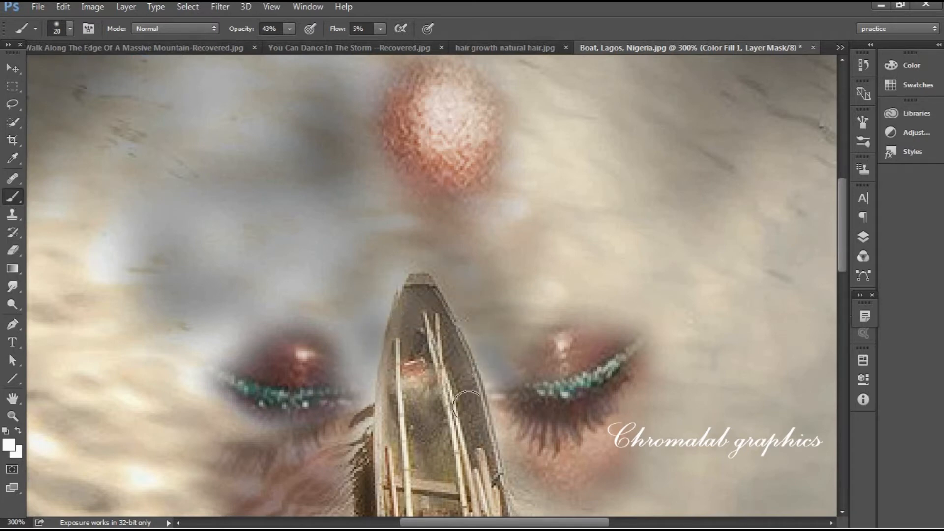
{"action": "mouse_move", "coordinate": [351, 429]}
{"action": "left_mouse_down"}
{"action": "mouse_move", "coordinate": [408, 393]}
{"action": "mouse_move", "coordinate": [413, 423]}
{"action": "mouse_move", "coordinate": [377, 432]}
{"action": "mouse_move", "coordinate": [430, 461]}
{"action": "mouse_move", "coordinate": [442, 388]}
{"action": "mouse_move", "coordinate": [437, 426]}
{"action": "left_mouse_up"}
Tone down the glare above and around the left eye's outer corner on Color Fill 1's mask.
{"action": "key", "text": "ctrl+minus"}
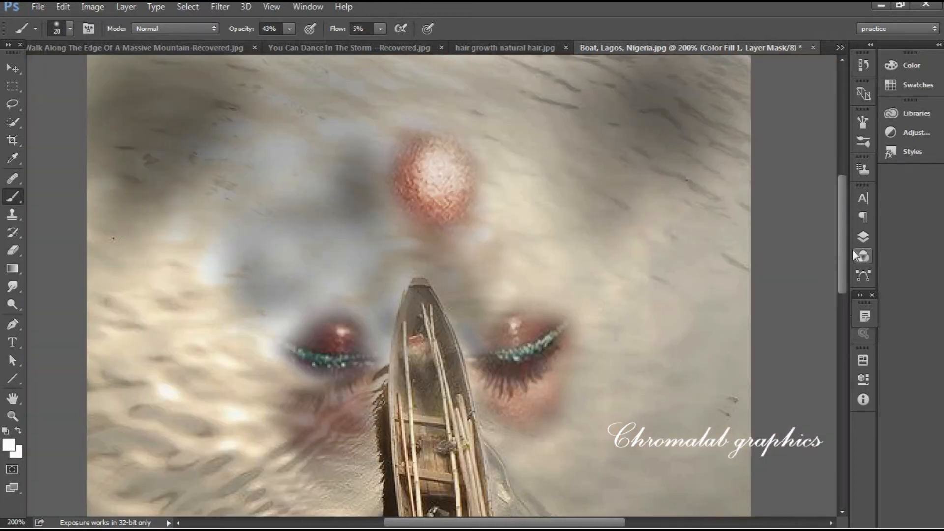
{"action": "left_click_drag", "start_coordinate": [843, 249], "coordinate": [843, 280]}
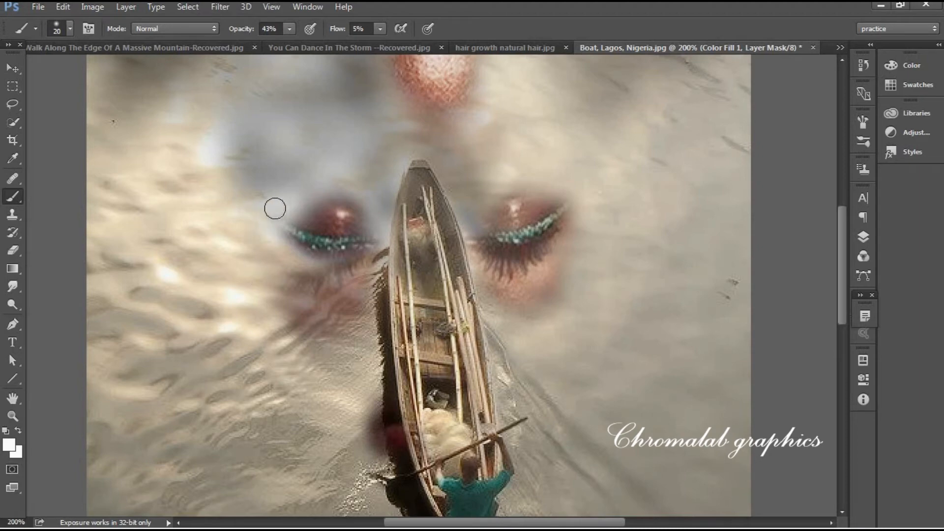
{"action": "mouse_move", "coordinate": [274, 206]}
{"action": "left_mouse_down"}
{"action": "mouse_move", "coordinate": [277, 249]}
{"action": "mouse_move", "coordinate": [273, 184]}
{"action": "mouse_move", "coordinate": [300, 199]}
{"action": "mouse_move", "coordinate": [251, 194]}
{"action": "mouse_move", "coordinate": [175, 107]}
{"action": "left_mouse_up"}
{"action": "left_click_drag", "start_coordinate": [309, 268], "coordinate": [336, 270]}
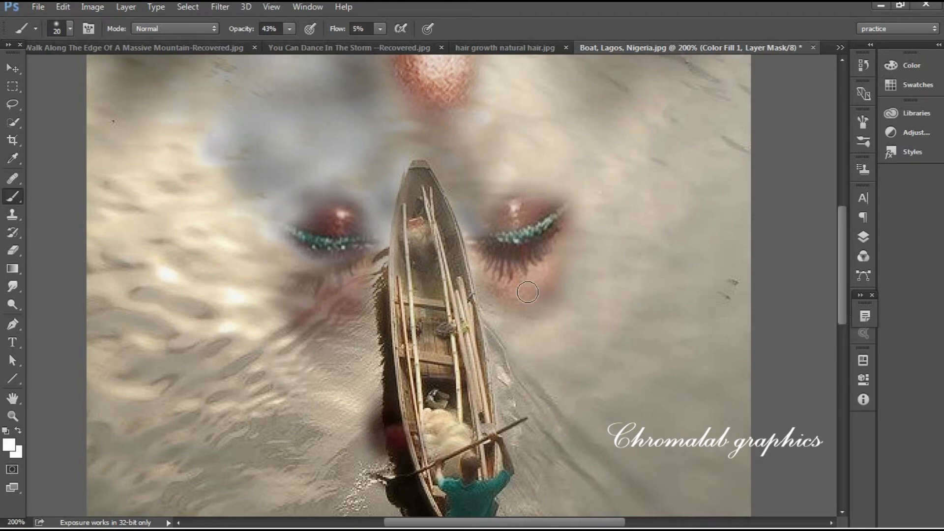
Fade the skin and lashes beneath both eyes on Layer 1 copy's mask with a black 54 px brush at 39% opacity.
{"action": "key", "text": "ctrl+minus"}
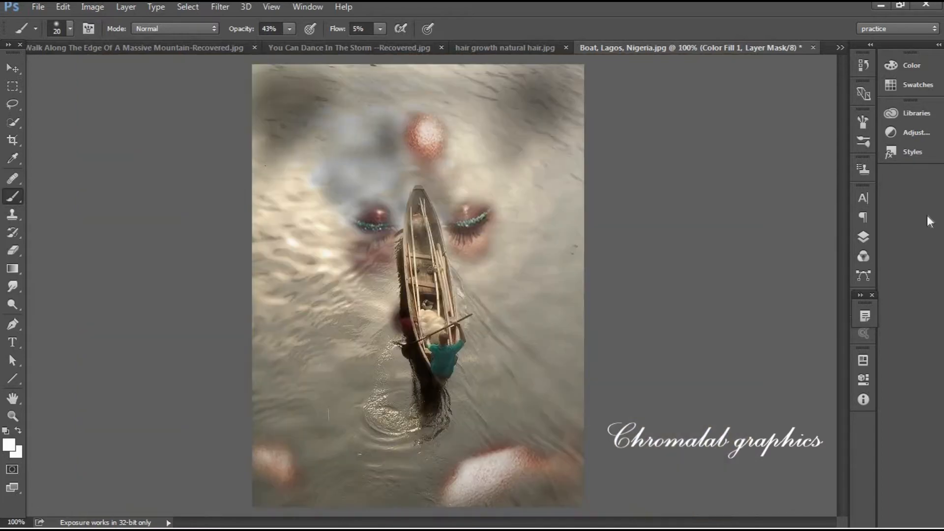
{"action": "key", "text": "ctrl+plus"}
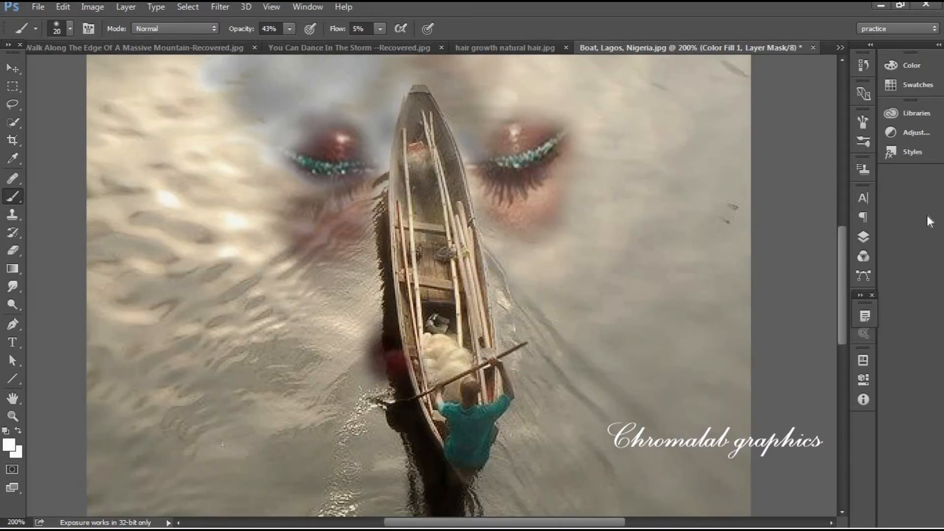
{"action": "left_click", "coordinate": [864, 236]}
{"action": "left_click_drag", "start_coordinate": [845, 294], "coordinate": [844, 275]}
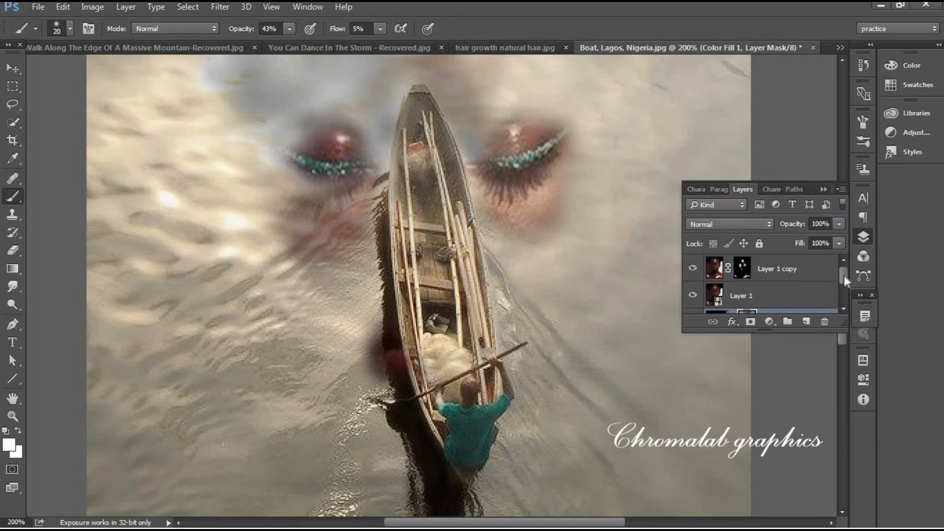
{"action": "left_click", "coordinate": [743, 272]}
{"action": "left_click", "coordinate": [10, 445]}
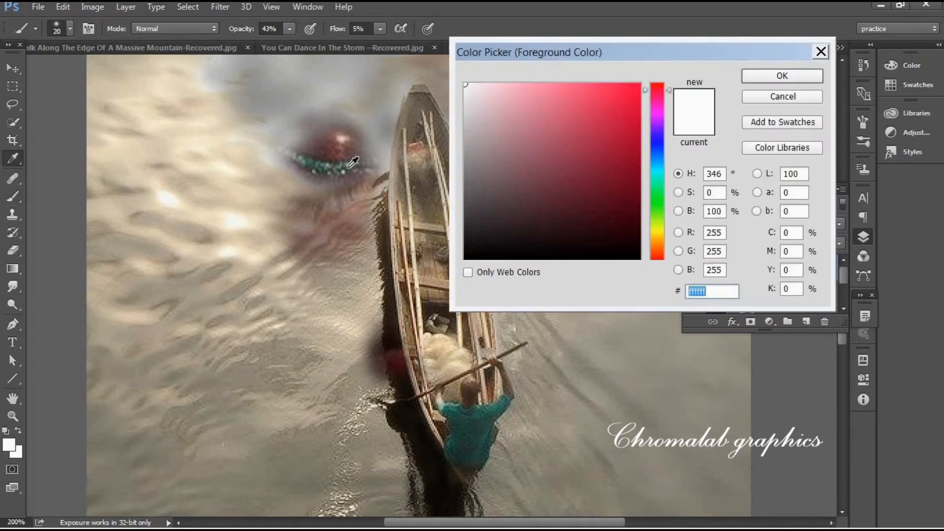
{"action": "type", "text": "000000"}
{"action": "left_click", "coordinate": [792, 74]}
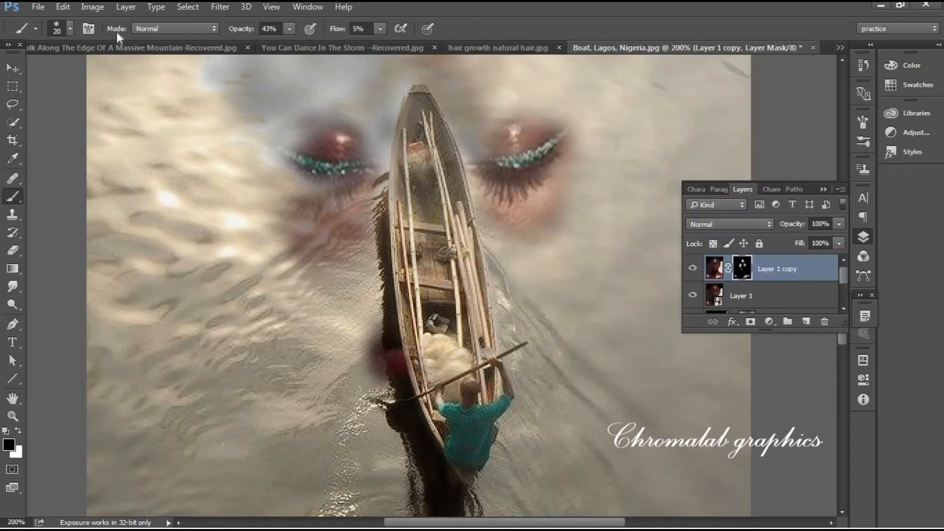
{"action": "left_click", "coordinate": [71, 28]}
{"action": "left_click", "coordinate": [100, 73]}
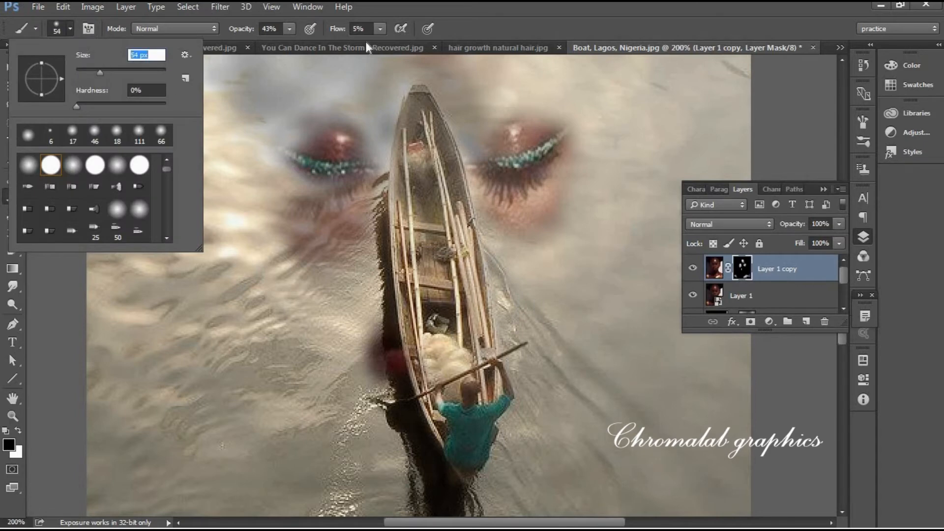
{"action": "left_click", "coordinate": [292, 29]}
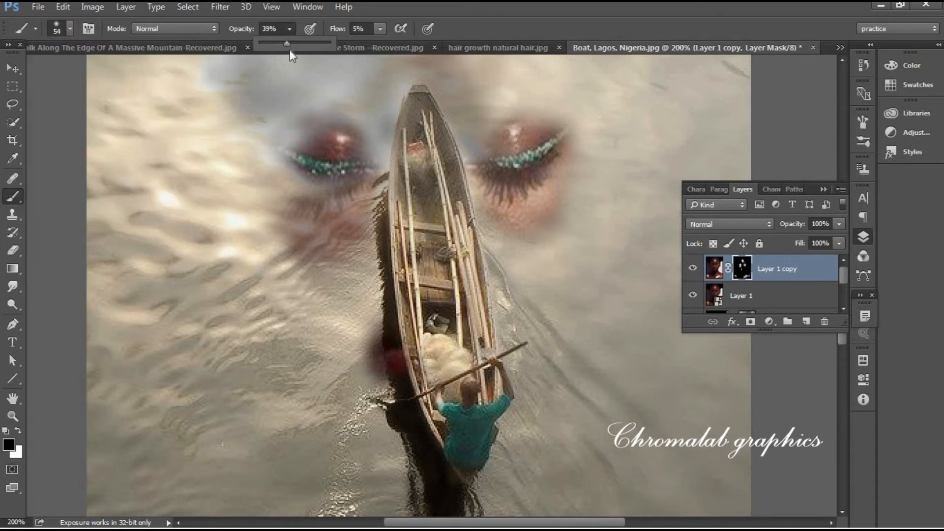
{"action": "left_click_drag", "start_coordinate": [288, 44], "coordinate": [287, 44]}
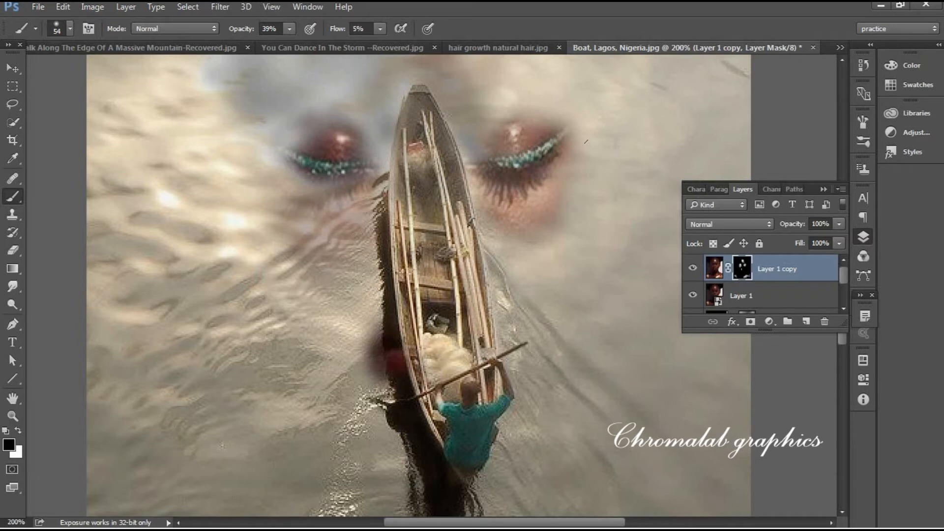
{"action": "left_click_drag", "start_coordinate": [485, 188], "coordinate": [507, 200]}
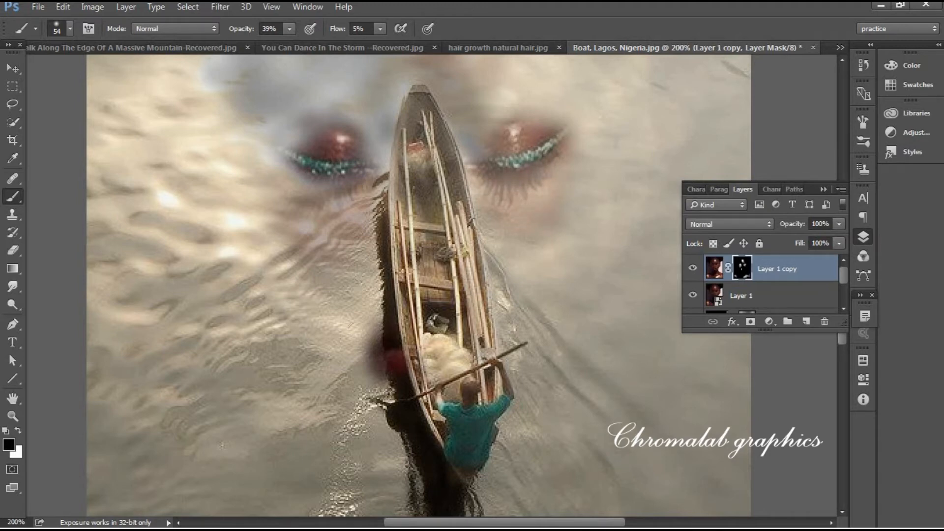
Soften the reddish lip patch along the boat's left side on Layer 1 copy's mask.
{"action": "left_click", "coordinate": [375, 355]}
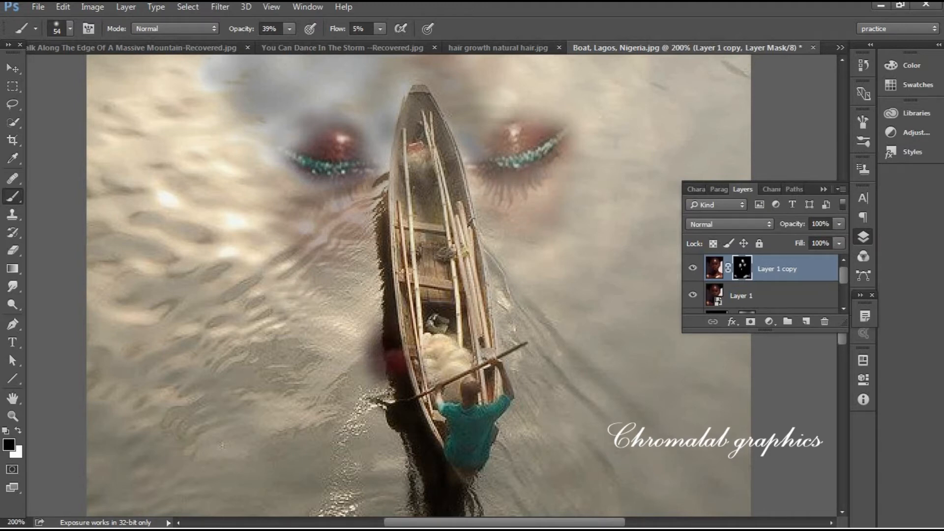
{"action": "left_click", "coordinate": [822, 189]}
{"action": "left_click_drag", "start_coordinate": [843, 248], "coordinate": [858, 316]}
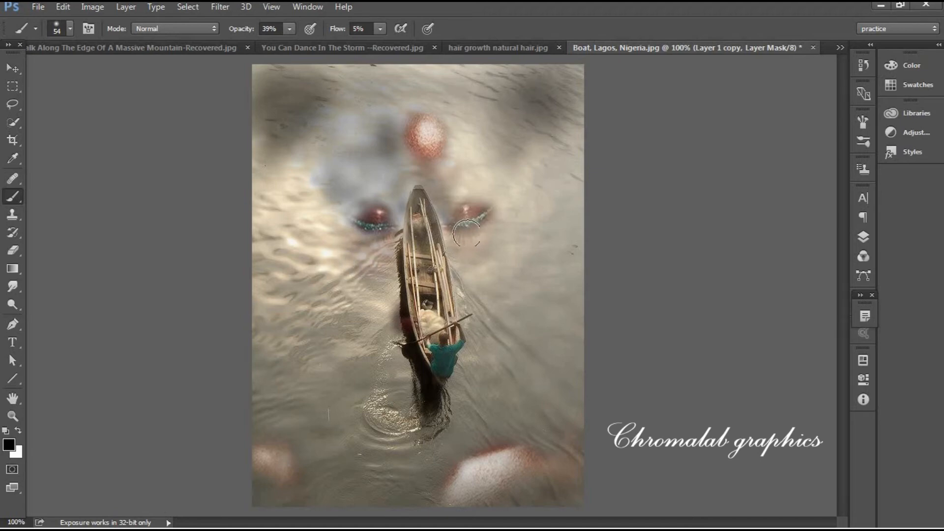
Restore the eyelids on Layer 1 copy's mask by painting with white.
{"action": "left_click", "coordinate": [9, 445]}
{"action": "left_click", "coordinate": [465, 84]}
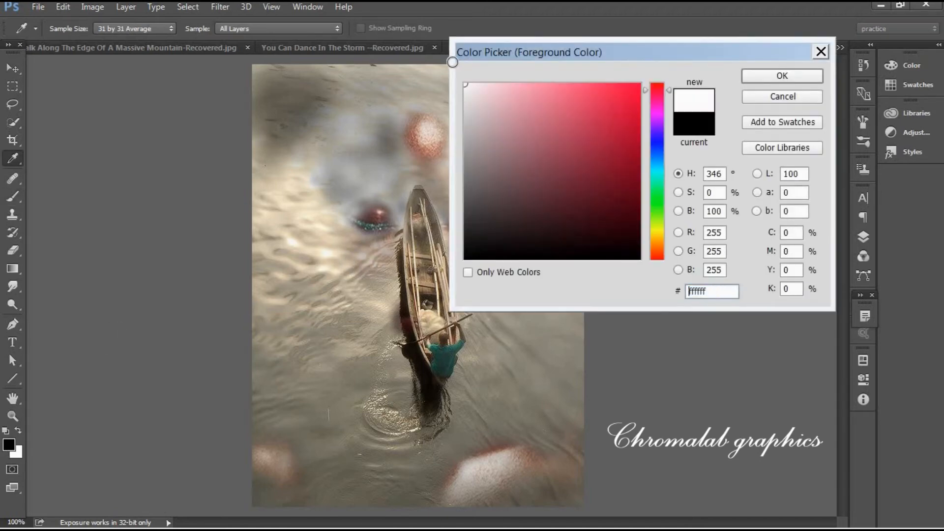
{"action": "left_click", "coordinate": [748, 75]}
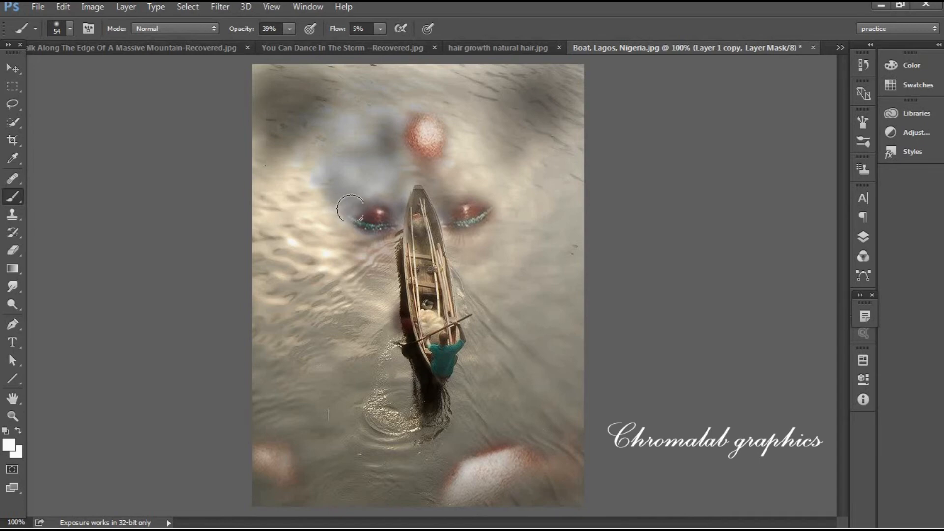
Deepen the shadows across the photo's upper edge and corners on Color Fill 1's mask with the white 54 px brush.
{"action": "left_click", "coordinate": [864, 236]}
{"action": "scroll", "coordinate": [787, 283], "scroll_direction": "down", "scroll_amount": 2}
{"action": "left_click", "coordinate": [747, 273]}
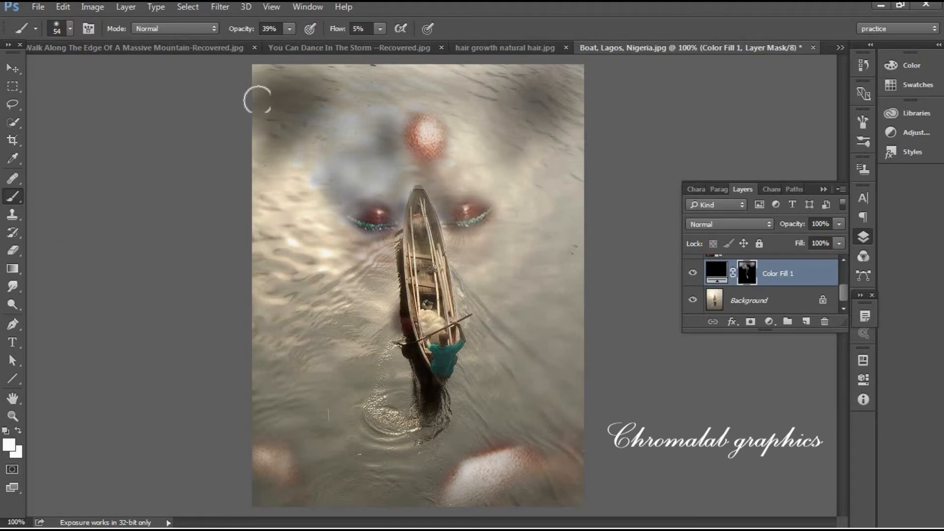
{"action": "mouse_move", "coordinate": [312, 74]}
{"action": "left_mouse_down"}
{"action": "mouse_move", "coordinate": [330, 94]}
{"action": "mouse_move", "coordinate": [396, 98]}
{"action": "left_mouse_up"}
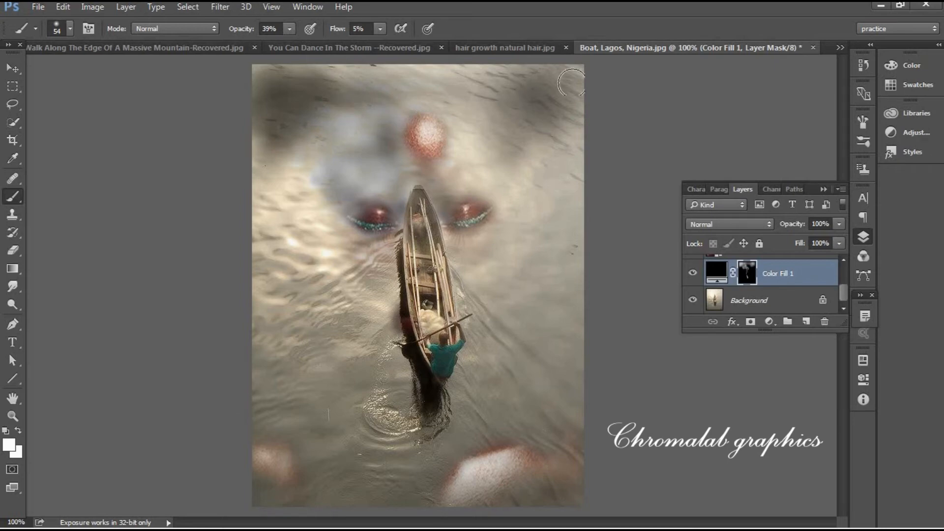
{"action": "mouse_move", "coordinate": [571, 81]}
{"action": "left_mouse_down"}
{"action": "mouse_move", "coordinate": [564, 108]}
{"action": "mouse_move", "coordinate": [544, 87]}
{"action": "mouse_move", "coordinate": [555, 81]}
{"action": "mouse_move", "coordinate": [576, 108]}
{"action": "mouse_move", "coordinate": [522, 87]}
{"action": "mouse_move", "coordinate": [541, 87]}
{"action": "mouse_move", "coordinate": [492, 105]}
{"action": "mouse_move", "coordinate": [553, 115]}
{"action": "mouse_move", "coordinate": [524, 127]}
{"action": "mouse_move", "coordinate": [508, 114]}
{"action": "mouse_move", "coordinate": [578, 121]}
{"action": "mouse_move", "coordinate": [541, 153]}
{"action": "mouse_move", "coordinate": [513, 160]}
{"action": "mouse_move", "coordinate": [474, 102]}
{"action": "mouse_move", "coordinate": [454, 110]}
{"action": "mouse_move", "coordinate": [421, 95]}
{"action": "mouse_move", "coordinate": [507, 150]}
{"action": "left_mouse_up"}
{"action": "mouse_move", "coordinate": [397, 138]}
{"action": "left_mouse_down"}
{"action": "mouse_move", "coordinate": [295, 145]}
{"action": "mouse_move", "coordinate": [306, 157]}
{"action": "mouse_move", "coordinate": [304, 139]}
{"action": "mouse_move", "coordinate": [318, 119]}
{"action": "mouse_move", "coordinate": [330, 123]}
{"action": "mouse_move", "coordinate": [324, 138]}
{"action": "mouse_move", "coordinate": [331, 123]}
{"action": "mouse_move", "coordinate": [317, 116]}
{"action": "mouse_move", "coordinate": [329, 103]}
{"action": "mouse_move", "coordinate": [311, 128]}
{"action": "left_mouse_up"}
{"action": "mouse_move", "coordinate": [513, 117]}
{"action": "left_mouse_down"}
{"action": "mouse_move", "coordinate": [552, 147]}
{"action": "mouse_move", "coordinate": [576, 131]}
{"action": "mouse_move", "coordinate": [586, 100]}
{"action": "mouse_move", "coordinate": [554, 102]}
{"action": "mouse_move", "coordinate": [505, 75]}
{"action": "mouse_move", "coordinate": [478, 93]}
{"action": "left_mouse_up"}
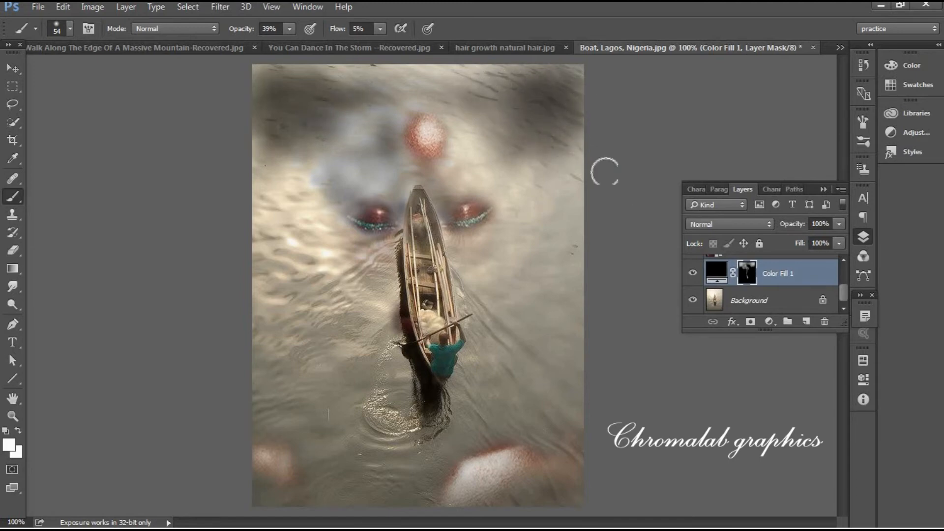
{"action": "left_click", "coordinate": [822, 189]}
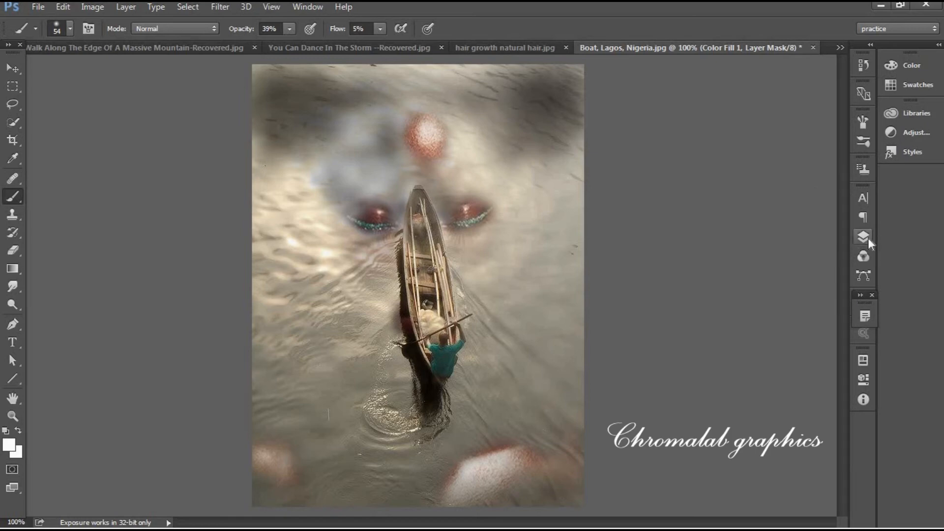
Darken the boat's interior and cargo on Color Fill 1's mask with a 29 px brush.
{"action": "left_click", "coordinate": [868, 238]}
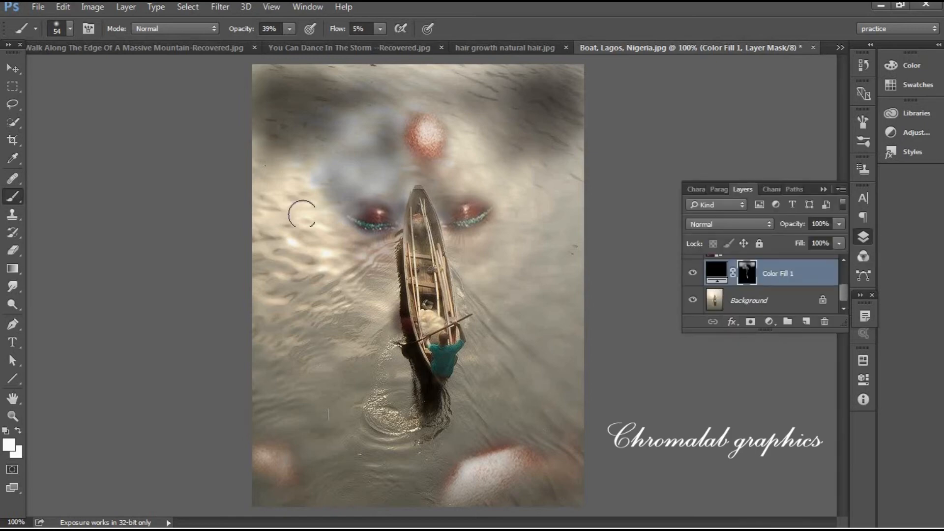
{"action": "left_click", "coordinate": [71, 29]}
{"action": "left_click_drag", "start_coordinate": [99, 72], "coordinate": [89, 73]}
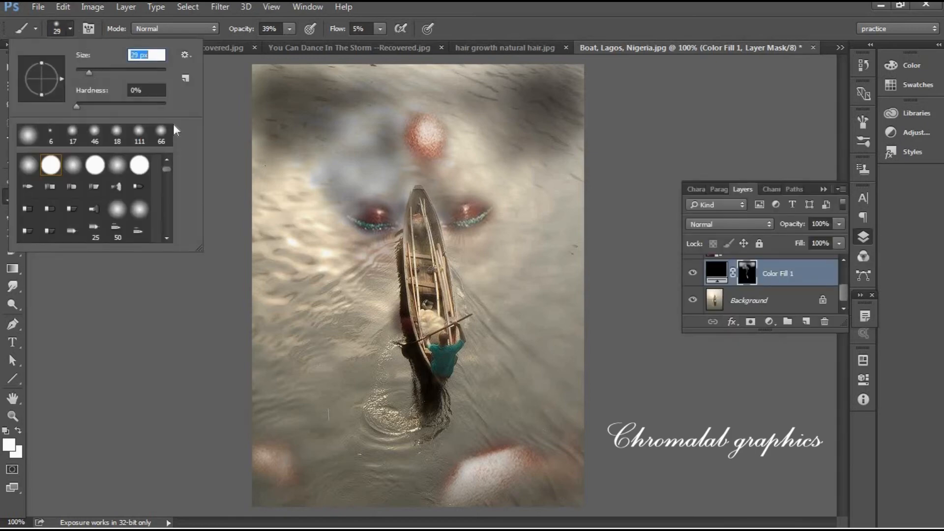
{"action": "left_click", "coordinate": [444, 274]}
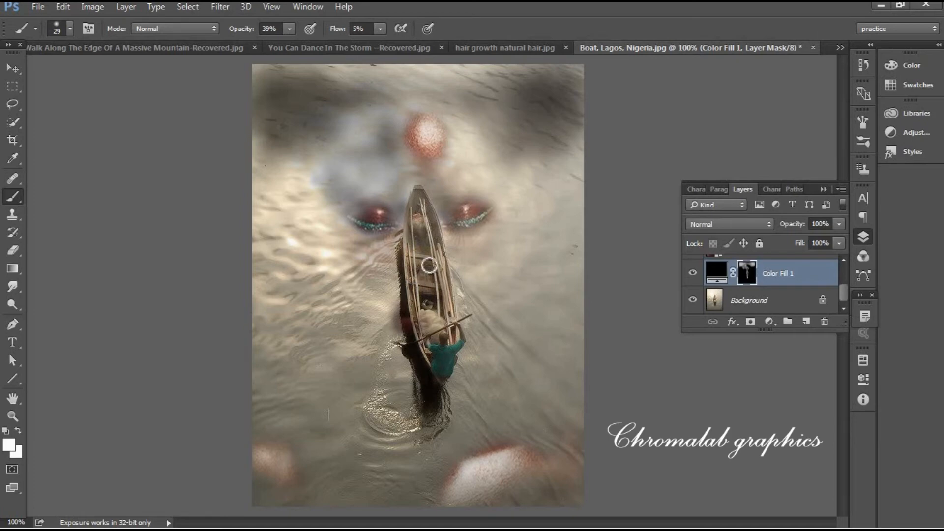
Strengthen both eyelids on Layer 1 copy's mask with the white 29 px brush at 67% opacity.
{"action": "left_click_drag", "start_coordinate": [843, 293], "coordinate": [843, 273]}
{"action": "left_click", "coordinate": [787, 268]}
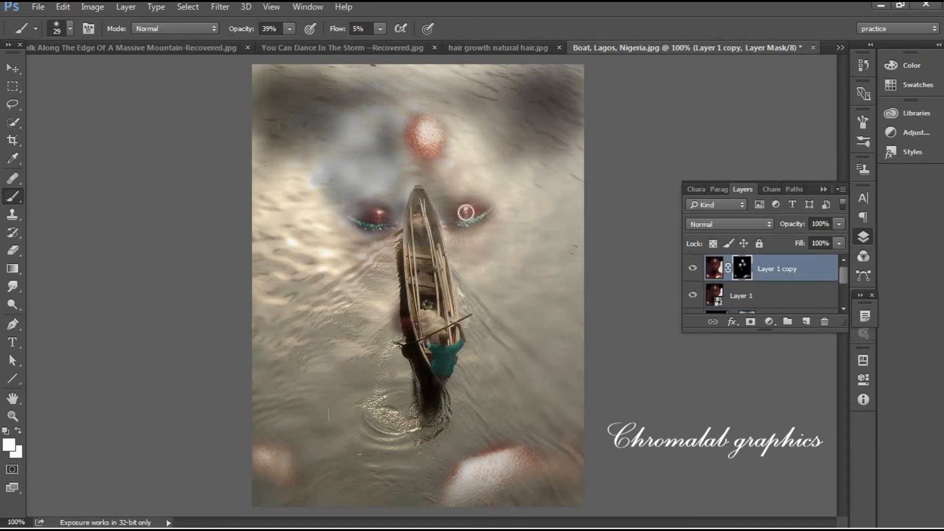
{"action": "left_click_drag", "start_coordinate": [288, 30], "coordinate": [300, 44]}
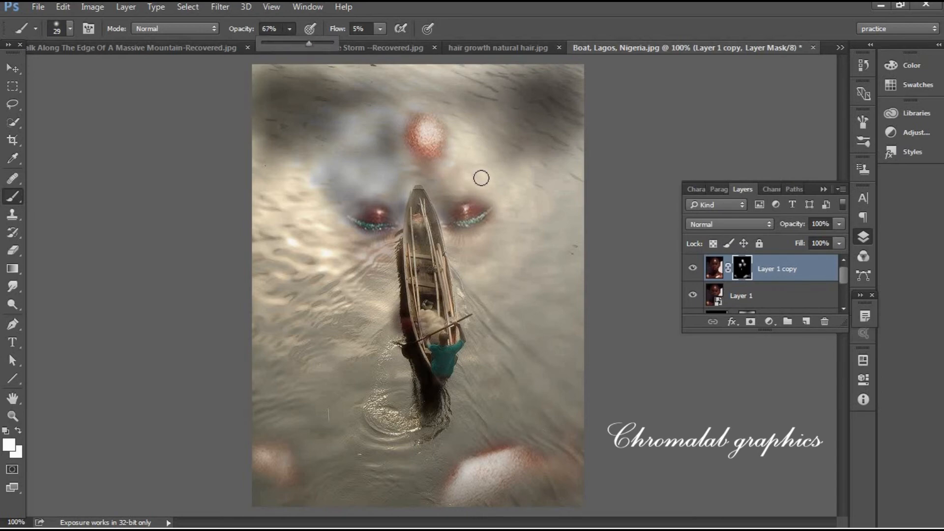
{"action": "left_click", "coordinate": [478, 211]}
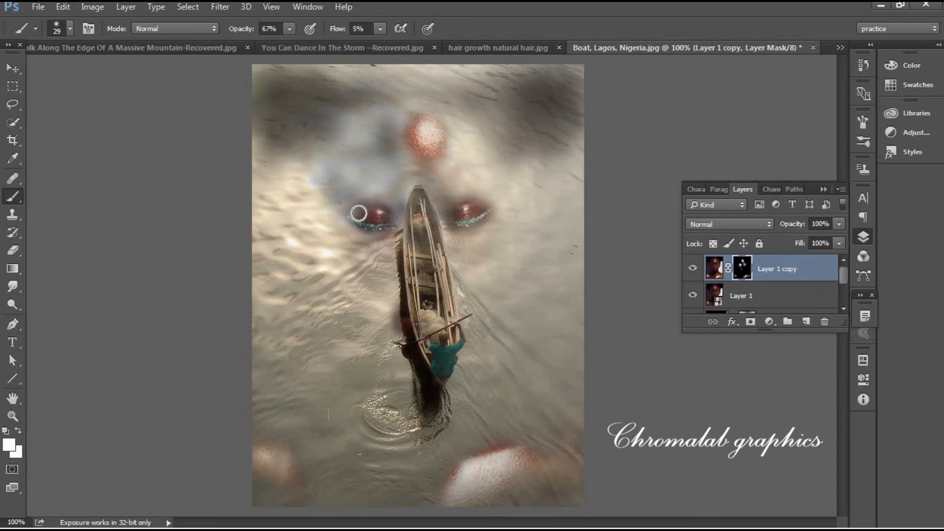
Brighten the red eyelids on Layer 1 copy's image with a 6 px Dodge tool, Midtones range, 26% exposure.
{"action": "left_click", "coordinate": [12, 304]}
{"action": "left_click", "coordinate": [710, 271]}
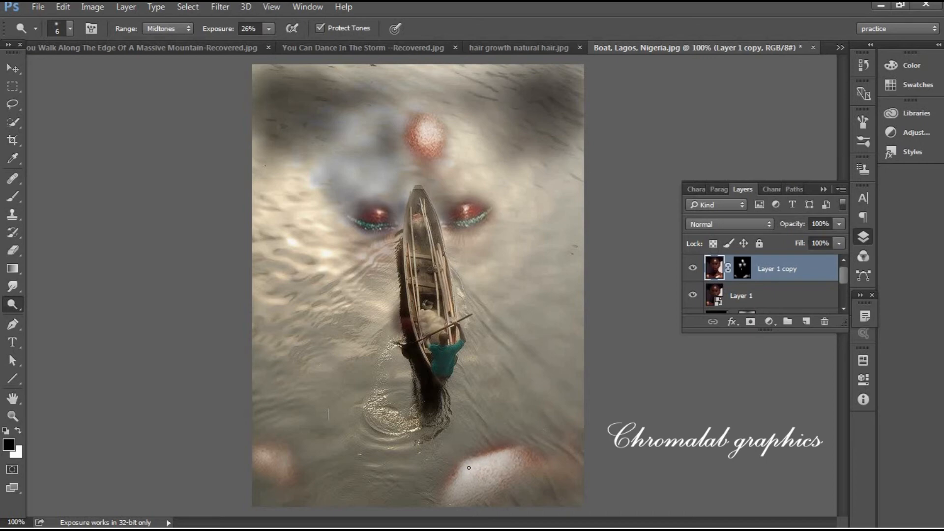
{"action": "left_click", "coordinate": [821, 188]}
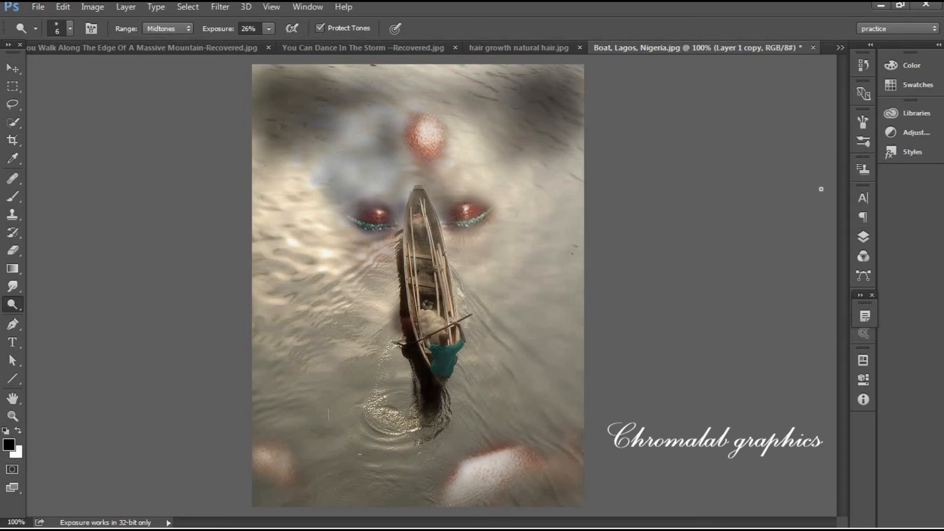
Compare the composite with the original photo by toggling the visibility of every layer except Background.
{"action": "key", "text": "ctrl+minus"}
{"action": "left_click", "coordinate": [868, 239]}
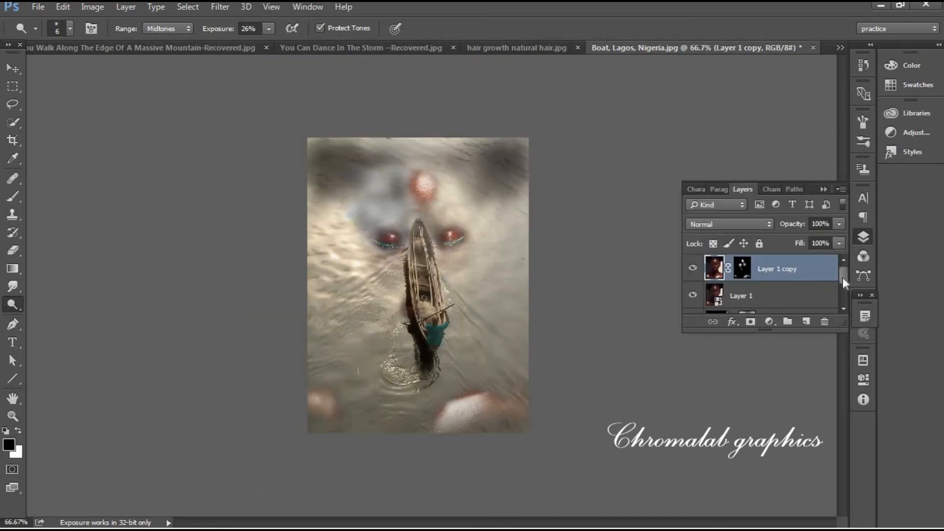
{"action": "scroll", "coordinate": [843, 277], "scroll_direction": "down", "scroll_amount": 3}
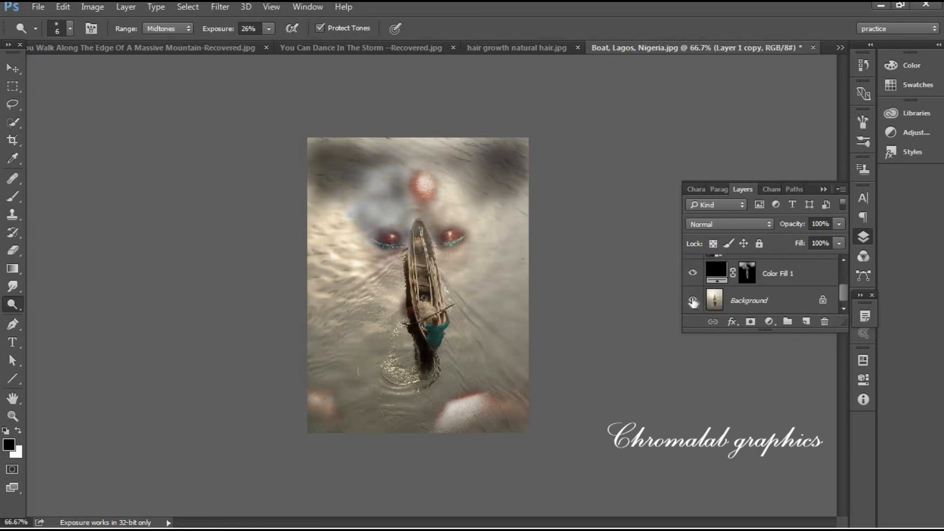
{"action": "left_click", "coordinate": [693, 300], "text": "alt"}
{"action": "left_click", "coordinate": [693, 300], "text": "alt"}
{"action": "left_click", "coordinate": [693, 300], "text": "alt"}
{"action": "left_click", "coordinate": [693, 300], "text": "alt"}
{"action": "scroll", "coordinate": [843, 276], "scroll_direction": "up", "scroll_amount": 3}
{"action": "left_click", "coordinate": [823, 188]}
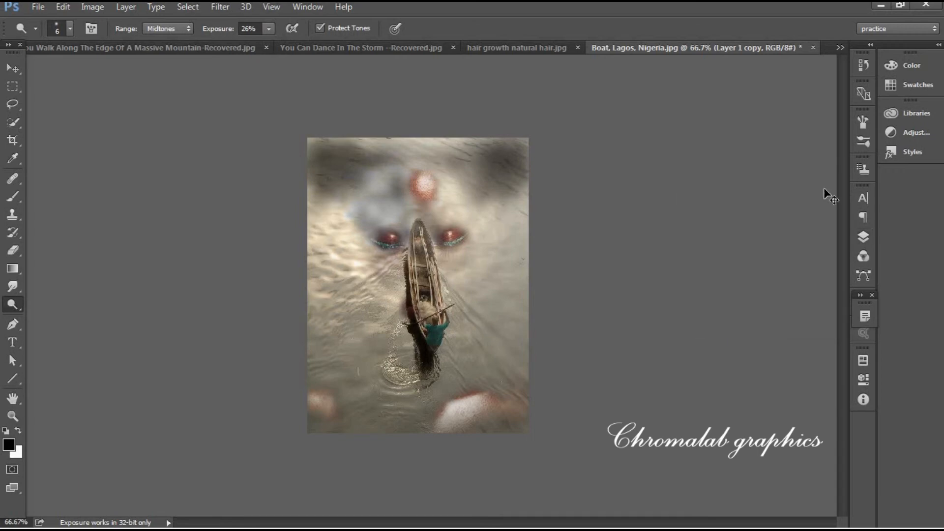
Soften the red forehead highlight on Layer 1 copy's image with a 15 px Blur tool at 50% strength.
{"action": "key", "text": "ctrl+plus"}
{"action": "key", "text": "ctrl+plus"}
{"action": "left_click_drag", "start_coordinate": [843, 268], "coordinate": [839, 189]}
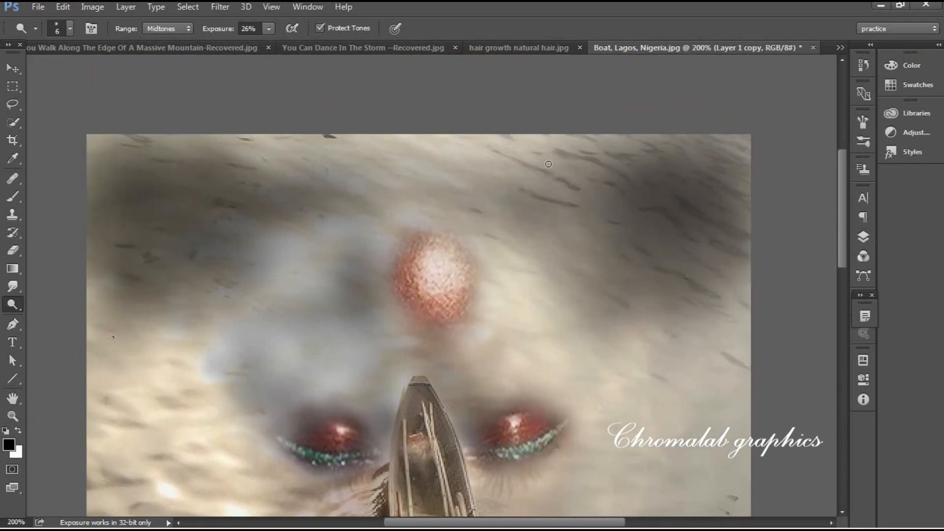
{"action": "left_click", "coordinate": [14, 304]}
{"action": "left_click", "coordinate": [13, 287]}
{"action": "left_click", "coordinate": [68, 282]}
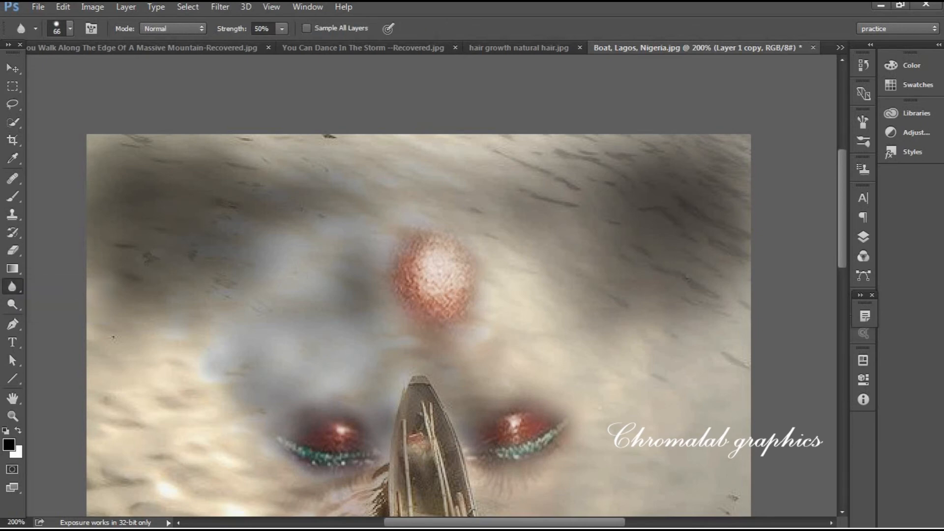
{"action": "left_click", "coordinate": [71, 28]}
{"action": "left_click_drag", "start_coordinate": [101, 73], "coordinate": [86, 70]}
{"action": "left_click", "coordinate": [438, 238]}
{"action": "mouse_move", "coordinate": [482, 295]}
{"action": "left_mouse_down"}
{"action": "mouse_move", "coordinate": [440, 327]}
{"action": "mouse_move", "coordinate": [393, 299]}
{"action": "mouse_move", "coordinate": [392, 276]}
{"action": "mouse_move", "coordinate": [422, 234]}
{"action": "mouse_move", "coordinate": [415, 302]}
{"action": "mouse_move", "coordinate": [442, 305]}
{"action": "mouse_move", "coordinate": [439, 247]}
{"action": "mouse_move", "coordinate": [461, 280]}
{"action": "left_mouse_up"}
Soften the grainy red edges of both shoulder patches on Layer 1 copy's image with the 15 px Blur tool.
{"action": "left_click_drag", "start_coordinate": [843, 256], "coordinate": [843, 299]}
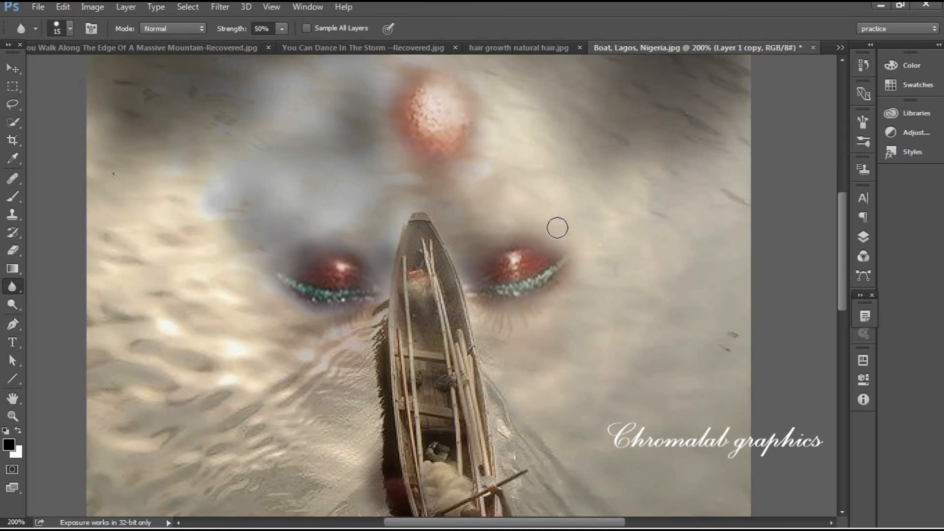
{"action": "left_click_drag", "start_coordinate": [843, 227], "coordinate": [843, 327]}
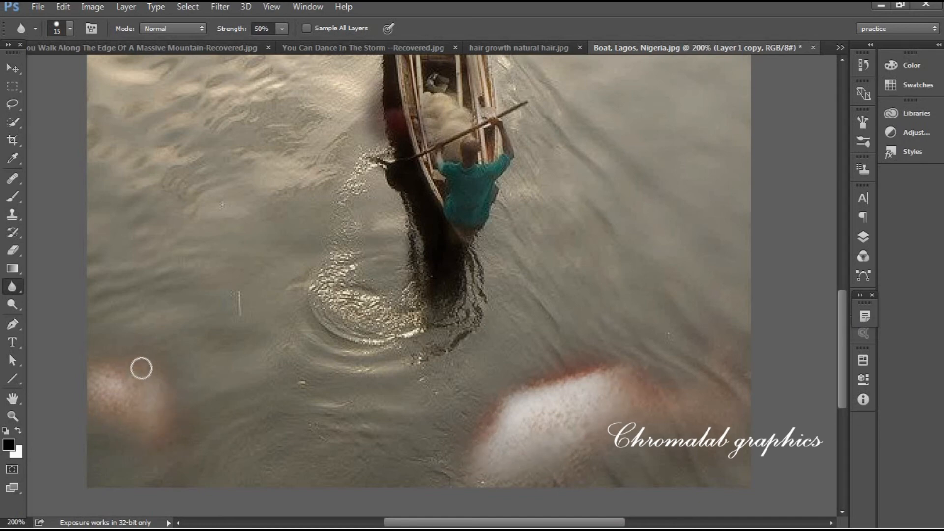
{"action": "key", "text": "ctrl+minus"}
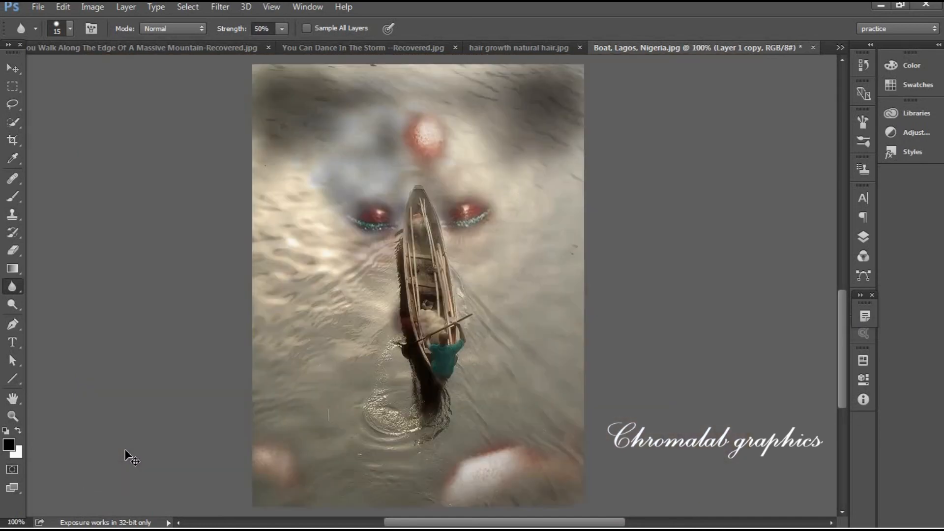
{"action": "key", "text": "ctrl+minus"}
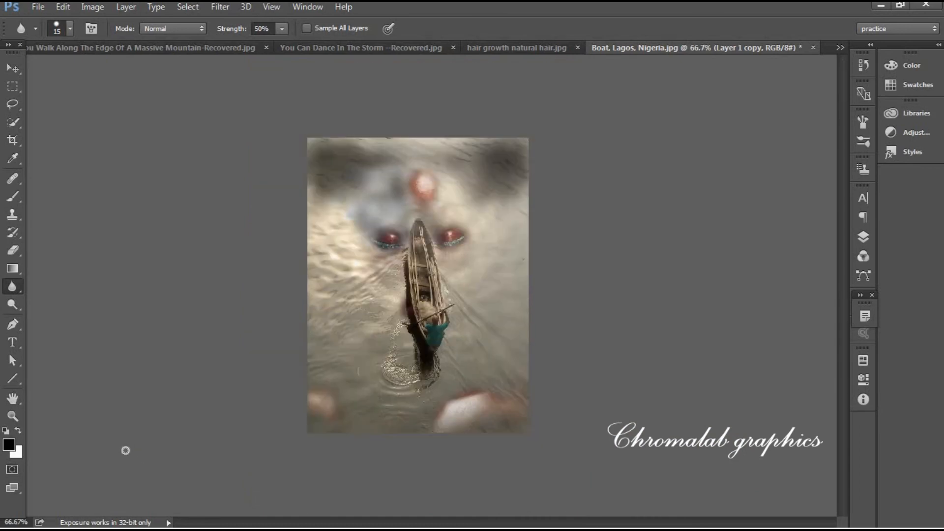
{"action": "key", "text": "ctrl+plus"}
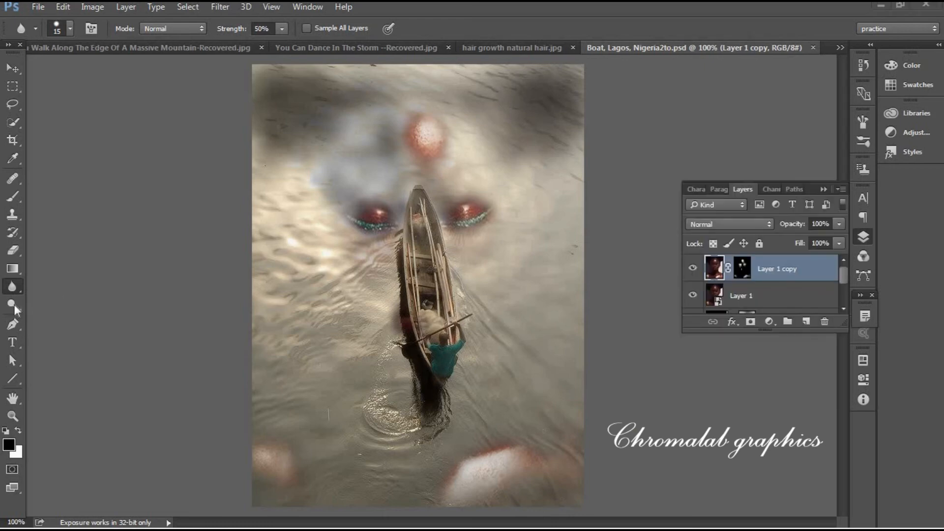
Darken the bright water beside the boat on Color Fill 1's mask with a white 80 px brush at 67% opacity and 5% flow.
{"action": "left_click", "coordinate": [9, 445]}
{"action": "left_click", "coordinate": [465, 85]}
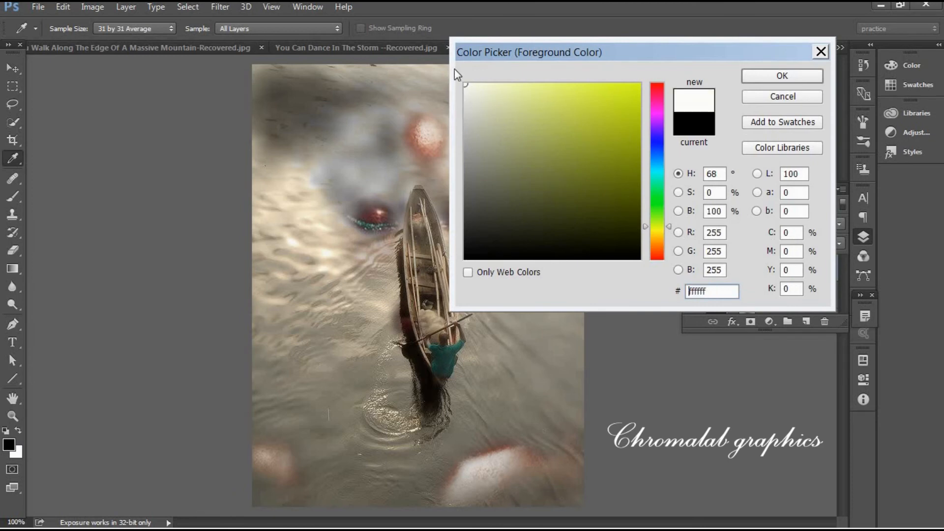
{"action": "left_click", "coordinate": [767, 76]}
{"action": "scroll", "coordinate": [843, 285], "scroll_direction": "down", "scroll_amount": 2}
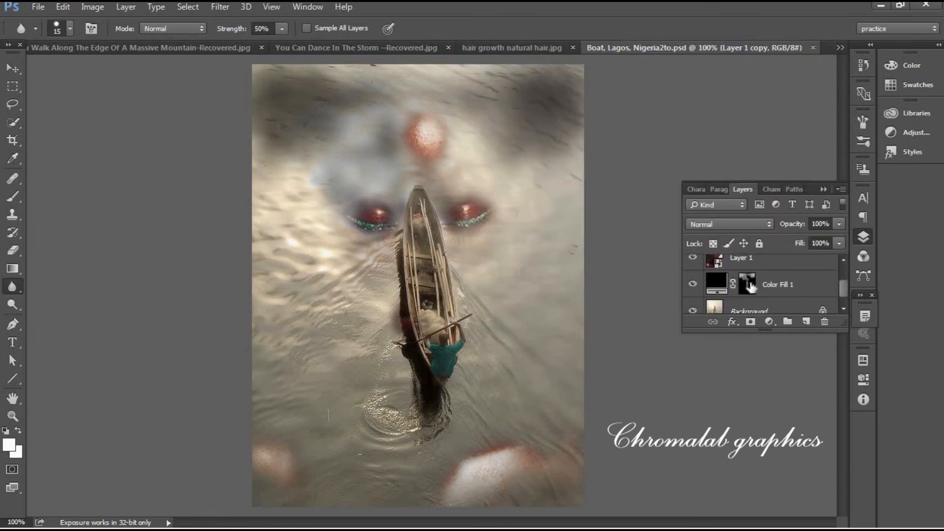
{"action": "left_click", "coordinate": [749, 284]}
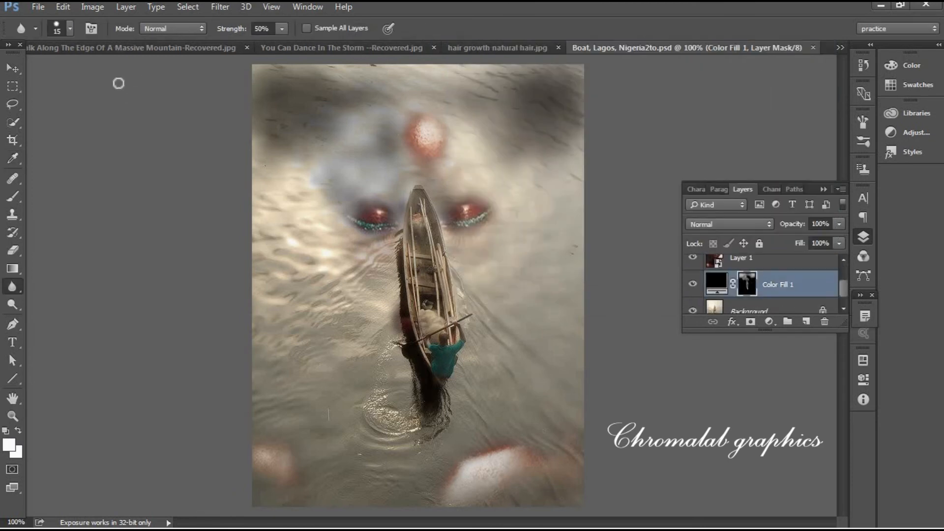
{"action": "left_click", "coordinate": [14, 196]}
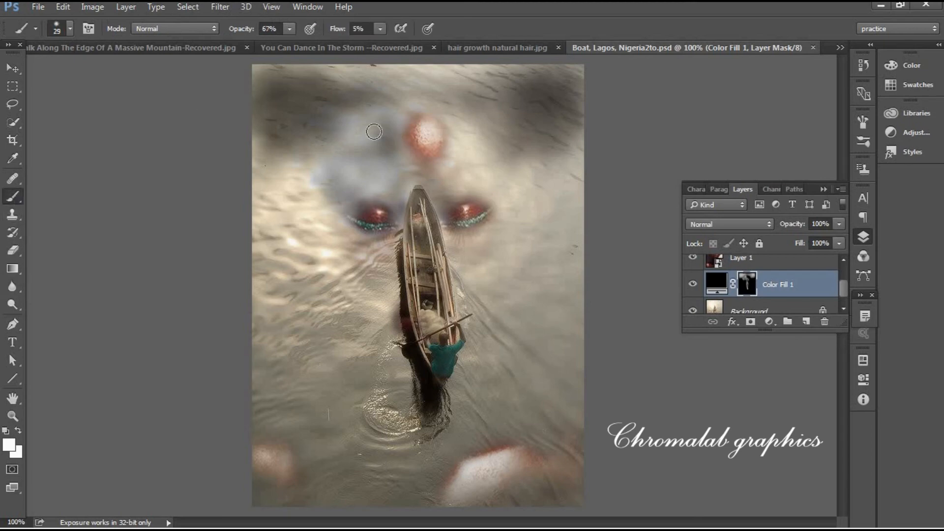
{"action": "left_click", "coordinate": [71, 28]}
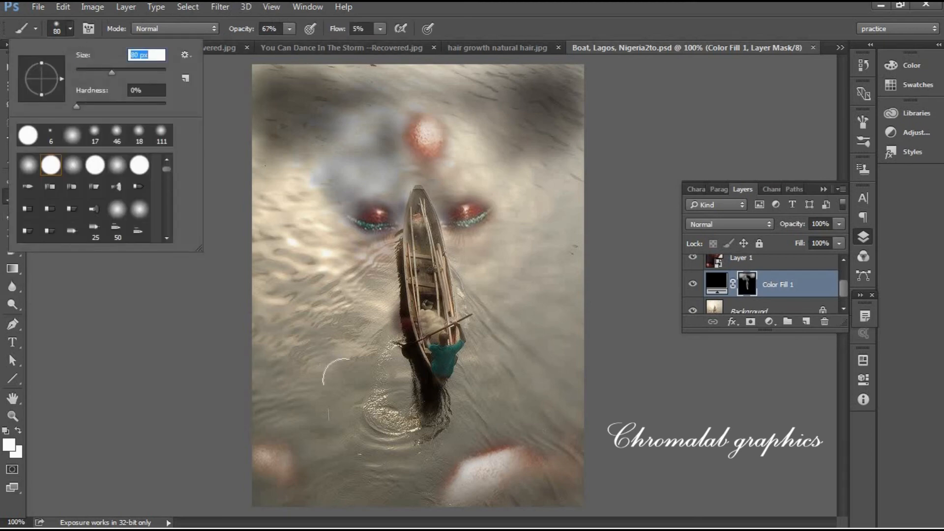
{"action": "mouse_move", "coordinate": [332, 244]}
{"action": "left_mouse_down"}
{"action": "mouse_move", "coordinate": [289, 193]}
{"action": "mouse_move", "coordinate": [311, 202]}
{"action": "mouse_move", "coordinate": [261, 216]}
{"action": "mouse_move", "coordinate": [288, 265]}
{"action": "mouse_move", "coordinate": [286, 340]}
{"action": "mouse_move", "coordinate": [348, 288]}
{"action": "left_mouse_up"}
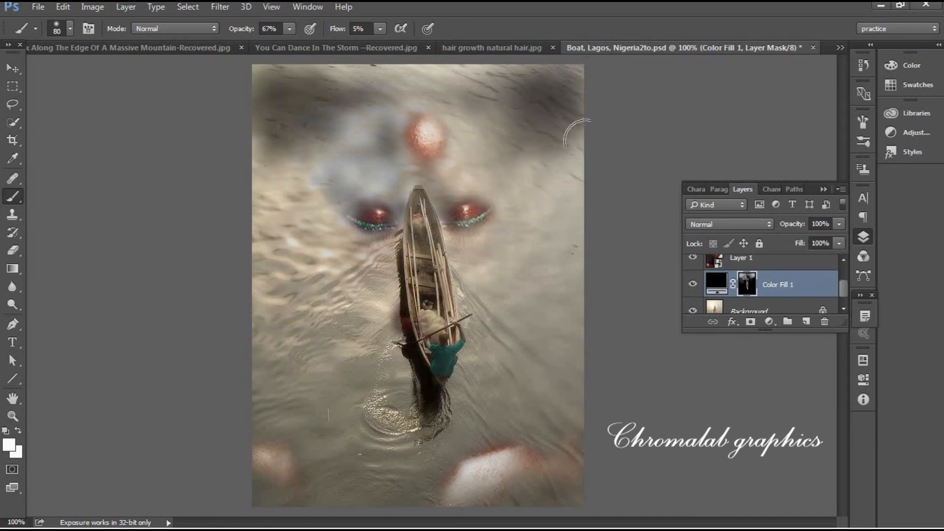
Deepen the shadows in the photo's upper corners, along its upper edge and over the bluish forehead area on Color Fill 1's mask.
{"action": "mouse_move", "coordinate": [525, 143]}
{"action": "left_mouse_down"}
{"action": "mouse_move", "coordinate": [542, 121]}
{"action": "mouse_move", "coordinate": [571, 171]}
{"action": "mouse_move", "coordinate": [552, 125]}
{"action": "left_mouse_up"}
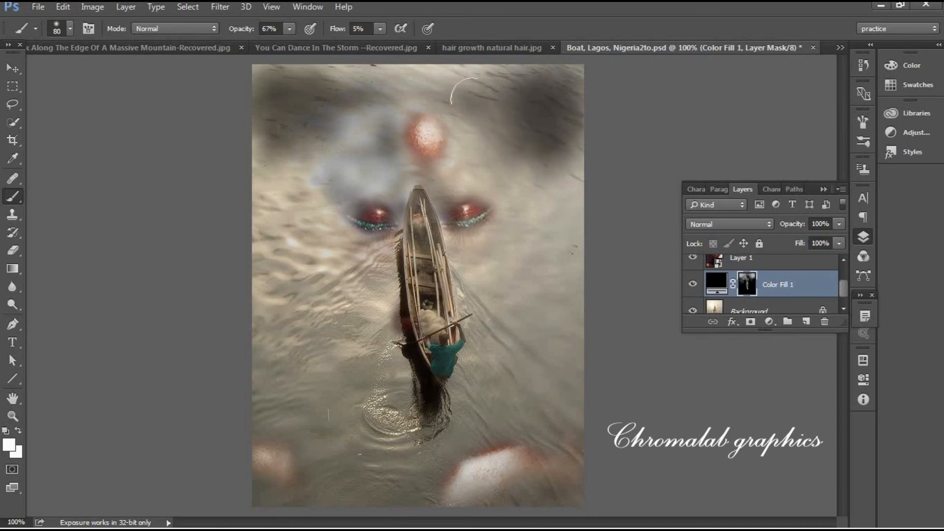
{"action": "left_click_drag", "start_coordinate": [590, 93], "coordinate": [600, 139]}
{"action": "mouse_move", "coordinate": [533, 62]}
{"action": "left_mouse_down"}
{"action": "mouse_move", "coordinate": [501, 56]}
{"action": "mouse_move", "coordinate": [512, 72]}
{"action": "left_mouse_up"}
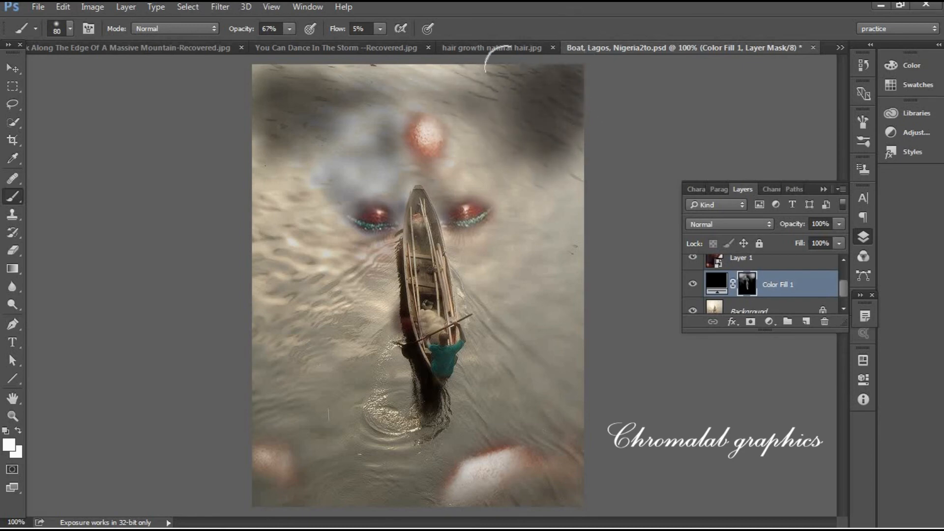
{"action": "mouse_move", "coordinate": [353, 68]}
{"action": "left_mouse_down"}
{"action": "mouse_move", "coordinate": [284, 66]}
{"action": "mouse_move", "coordinate": [257, 105]}
{"action": "left_mouse_up"}
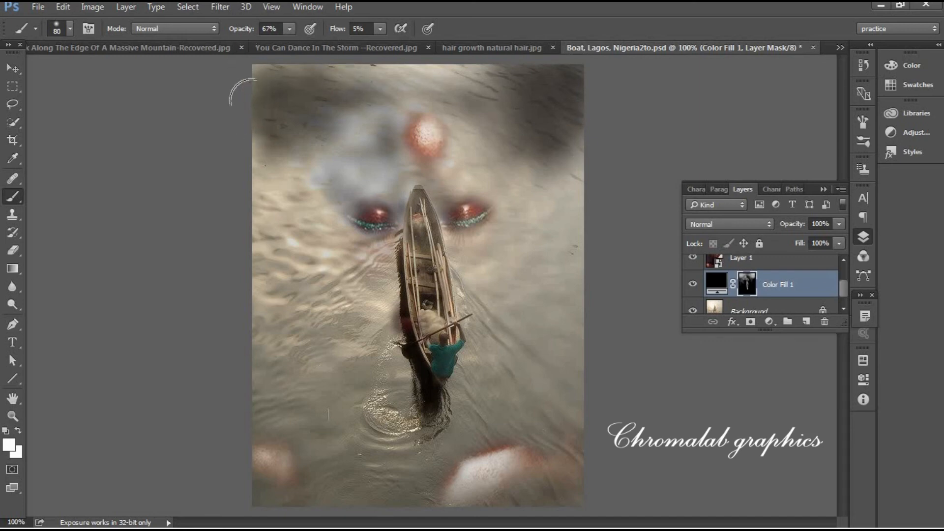
{"action": "mouse_move", "coordinate": [291, 163]}
{"action": "left_mouse_down"}
{"action": "mouse_move", "coordinate": [290, 188]}
{"action": "mouse_move", "coordinate": [246, 185]}
{"action": "mouse_move", "coordinate": [324, 187]}
{"action": "mouse_move", "coordinate": [378, 172]}
{"action": "mouse_move", "coordinate": [359, 116]}
{"action": "mouse_move", "coordinate": [332, 153]}
{"action": "mouse_move", "coordinate": [399, 184]}
{"action": "left_mouse_up"}
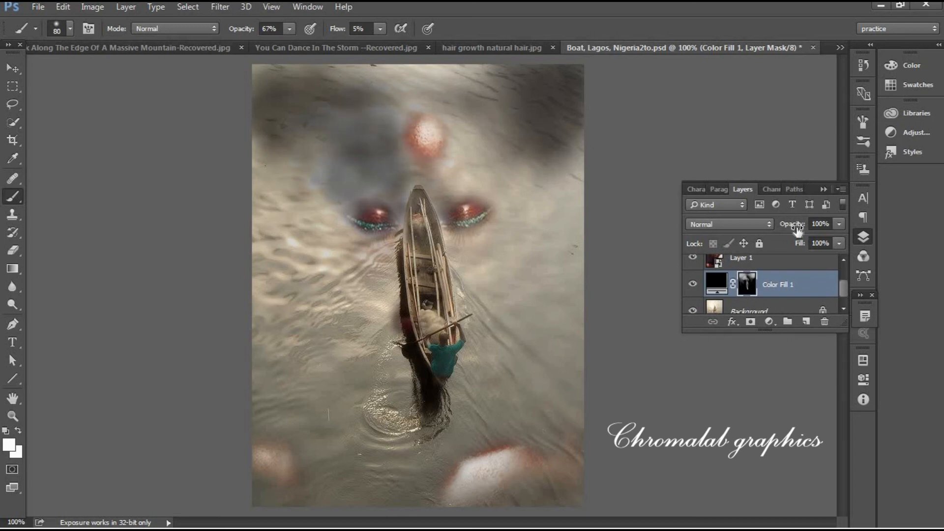
Raise Layer 1's opacity to 100% to expose the face as a painting guide.
{"action": "left_click_drag", "start_coordinate": [844, 285], "coordinate": [844, 272]}
{"action": "left_click", "coordinate": [744, 268]}
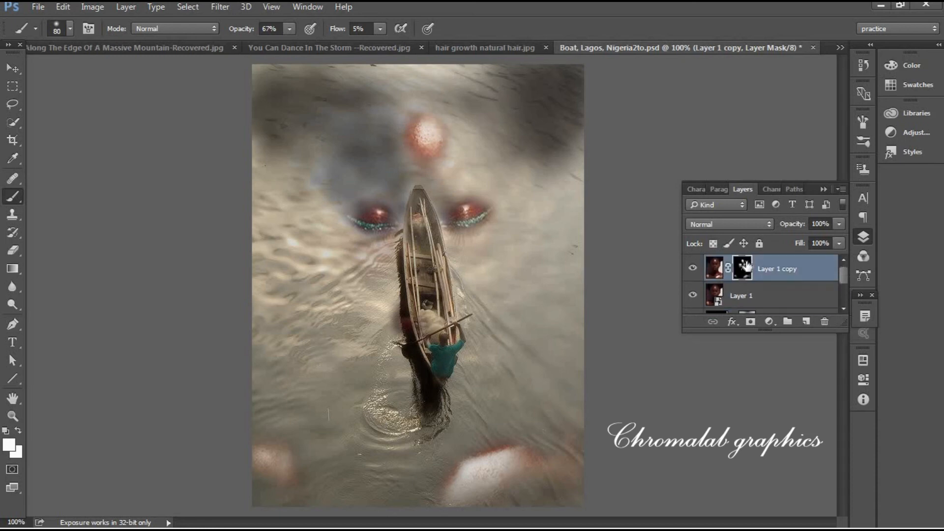
{"action": "left_click", "coordinate": [733, 298]}
{"action": "left_click", "coordinate": [839, 227]}
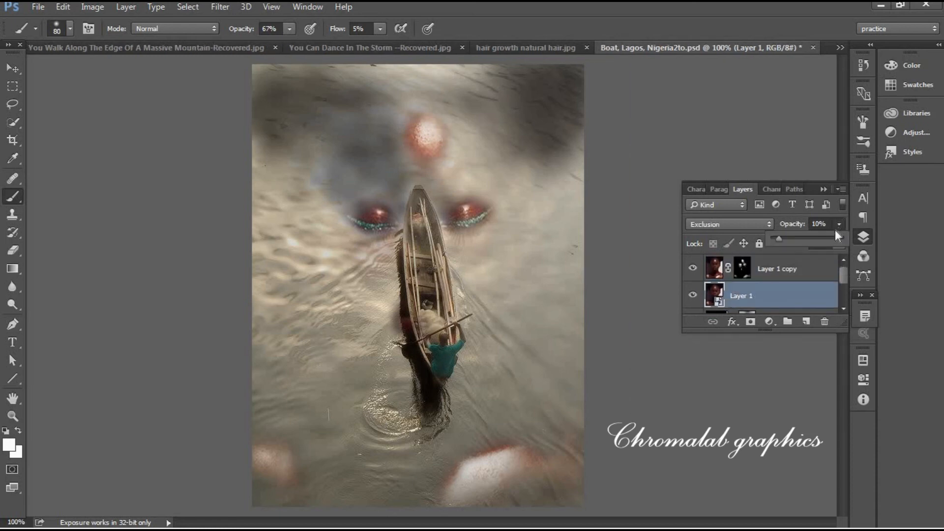
{"action": "left_click_drag", "start_coordinate": [779, 237], "coordinate": [845, 235]}
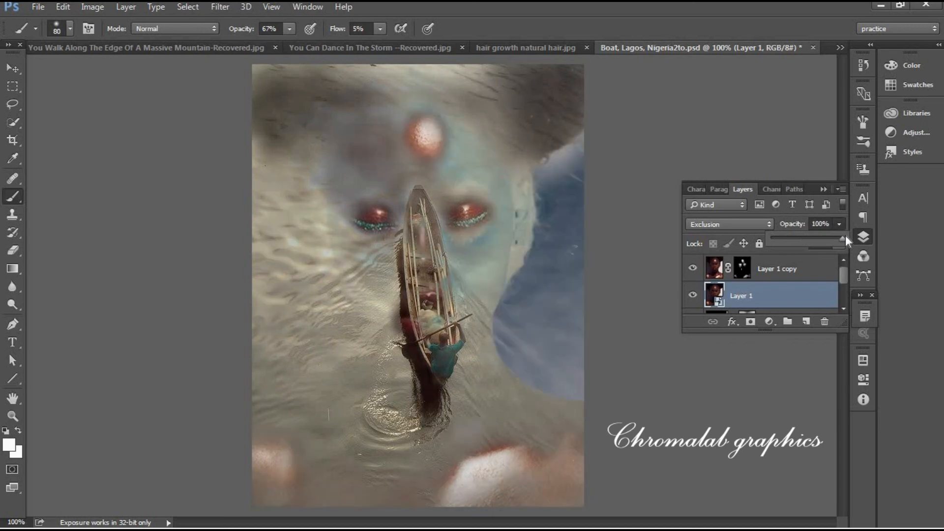
Reveal both eyebrows on Layer 1 copy's mask with a soft white 23 px brush.
{"action": "left_click", "coordinate": [742, 270]}
{"action": "left_click", "coordinate": [71, 30]}
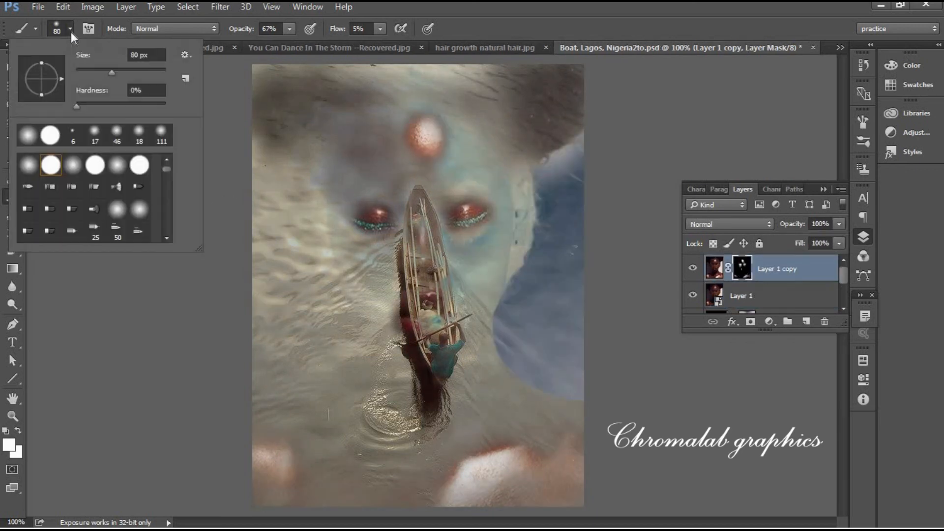
{"action": "left_click_drag", "start_coordinate": [112, 72], "coordinate": [85, 71]}
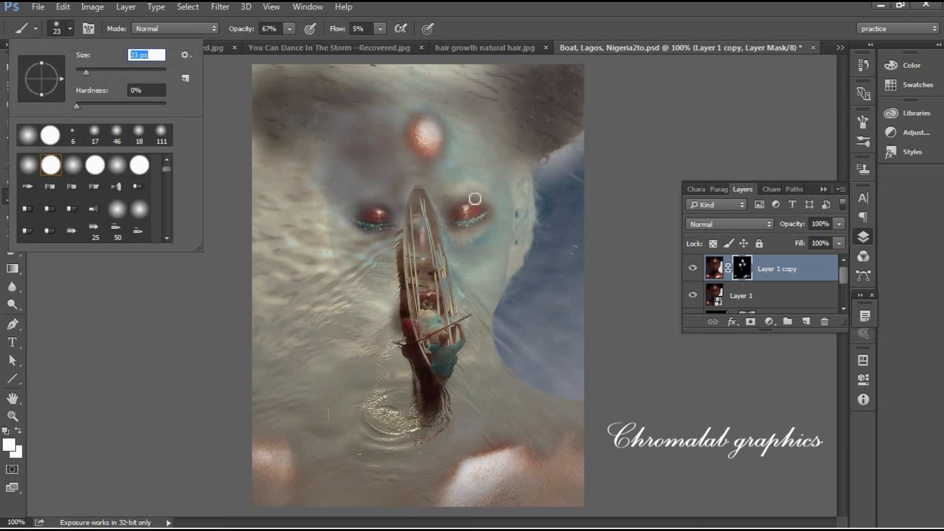
{"action": "mouse_move", "coordinate": [482, 194]}
{"action": "left_mouse_down"}
{"action": "mouse_move", "coordinate": [470, 188]}
{"action": "mouse_move", "coordinate": [488, 188]}
{"action": "mouse_move", "coordinate": [469, 191]}
{"action": "left_mouse_up"}
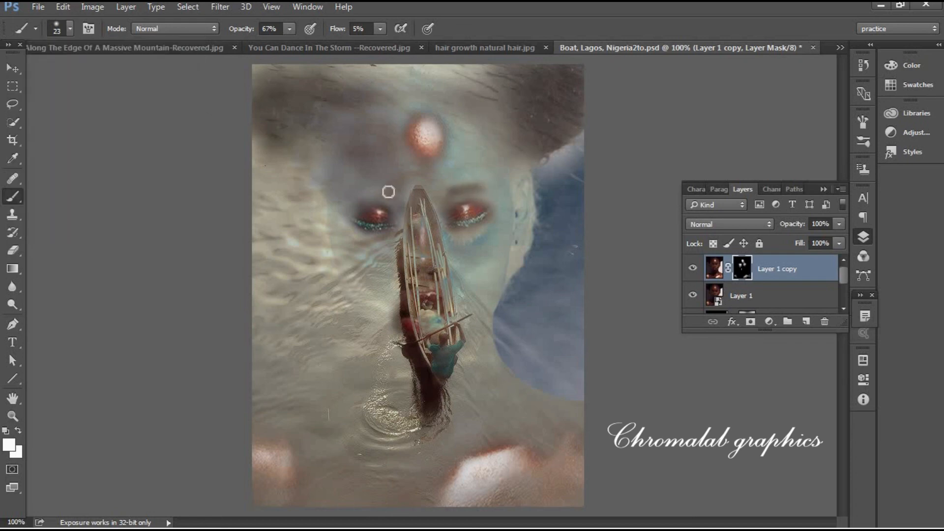
{"action": "mouse_move", "coordinate": [383, 186]}
{"action": "left_mouse_down"}
{"action": "mouse_move", "coordinate": [337, 201]}
{"action": "mouse_move", "coordinate": [383, 193]}
{"action": "left_mouse_up"}
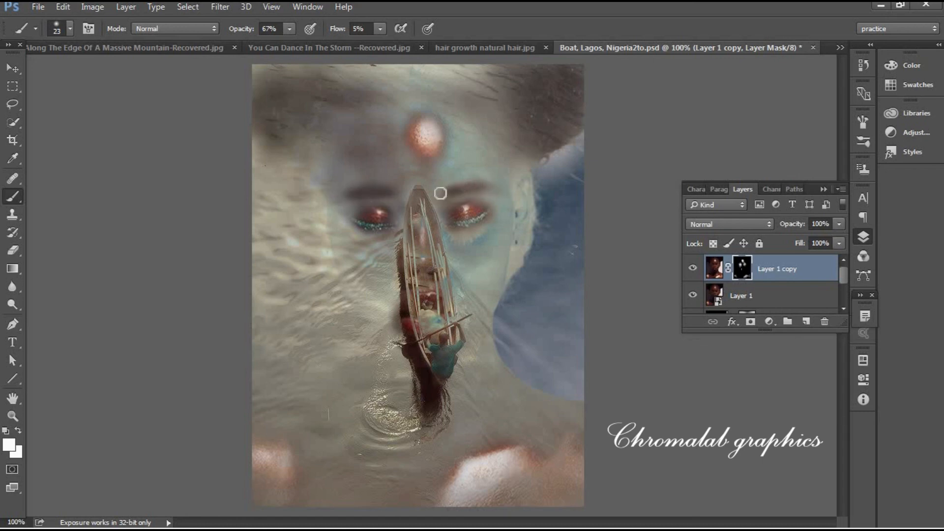
Set Layer 1's opacity back to 10%.
{"action": "left_click", "coordinate": [727, 301]}
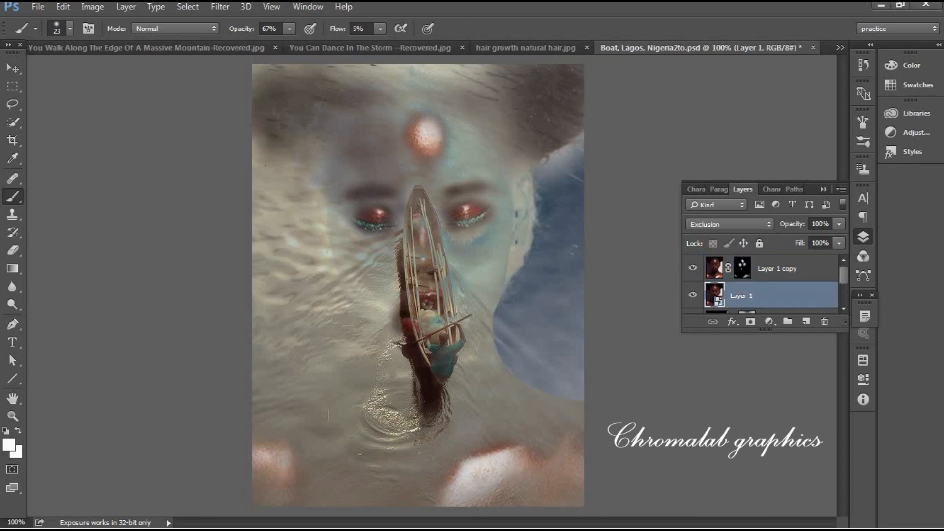
{"action": "left_click", "coordinate": [820, 223]}
{"action": "type", "text": "10"}
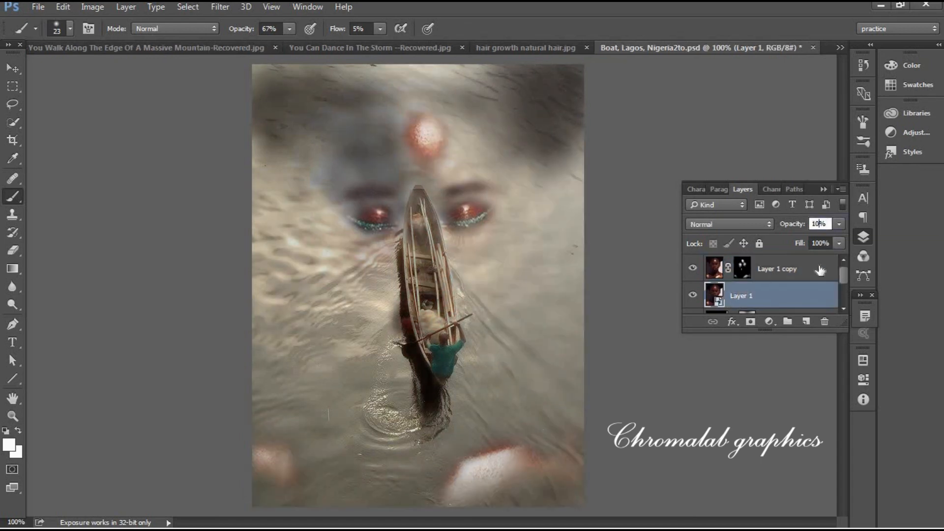
{"action": "left_click", "coordinate": [820, 270]}
Prepare a black 23 px brush on Layer 1 copy's mask for refining the area around the eyebrows.
{"action": "left_click", "coordinate": [742, 271]}
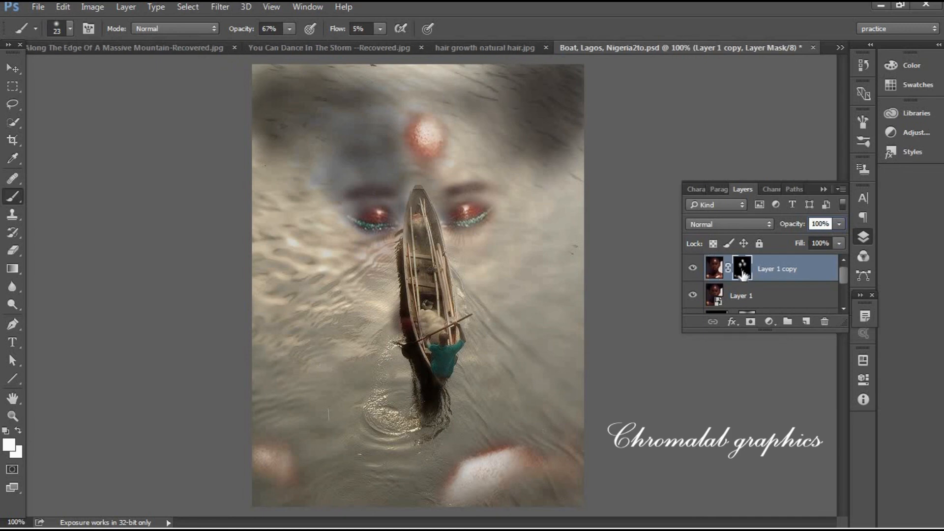
{"action": "left_click", "coordinate": [9, 445]}
{"action": "left_click_drag", "start_coordinate": [465, 258], "coordinate": [449, 273]}
{"action": "left_click", "coordinate": [783, 77]}
{"action": "key", "text": "b"}
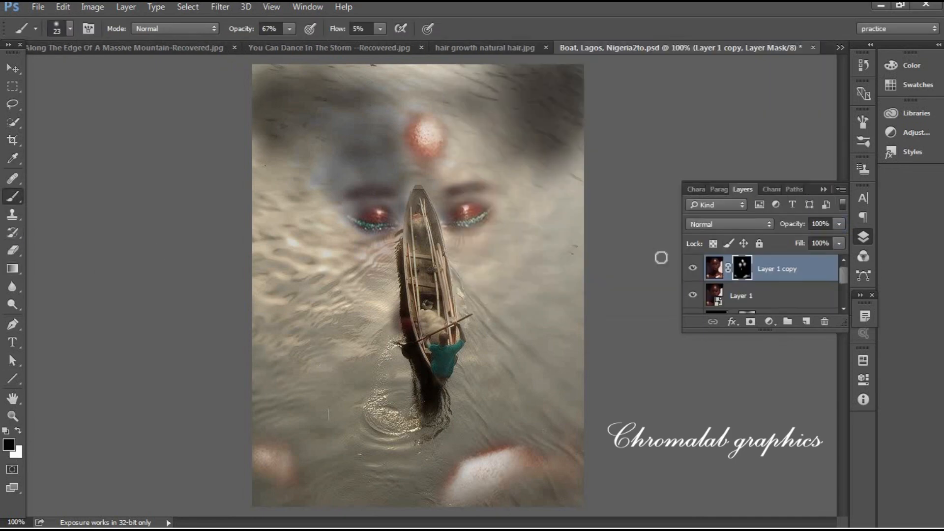
{"action": "key", "text": "ctrl+plus"}
{"action": "left_click", "coordinate": [823, 189]}
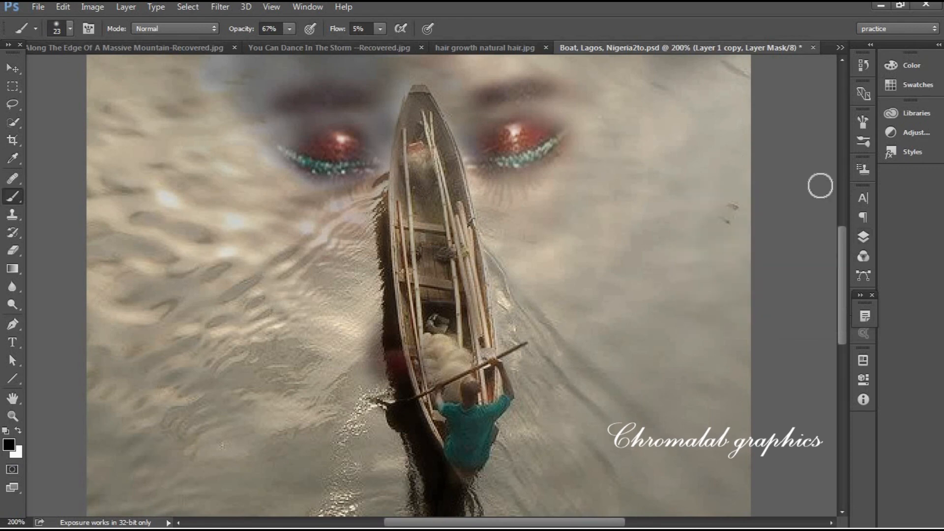
{"action": "left_click_drag", "start_coordinate": [842, 246], "coordinate": [842, 228]}
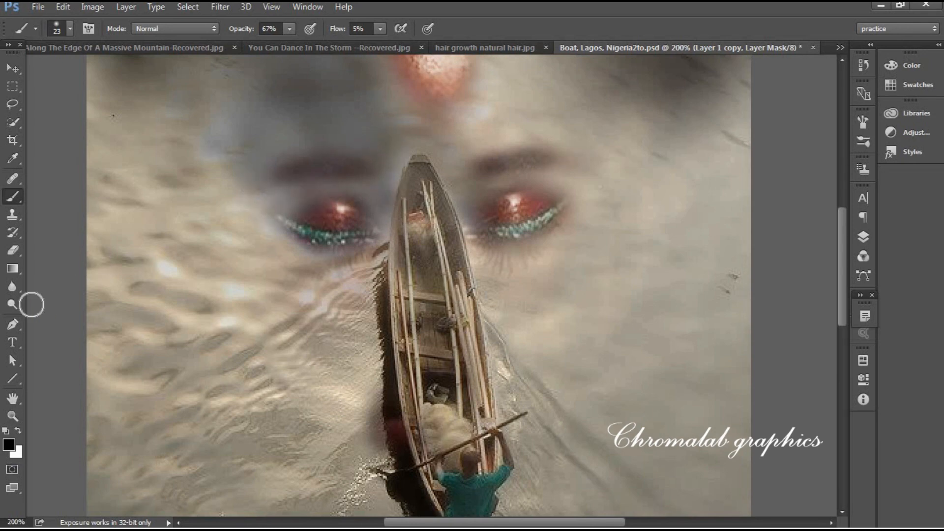
Prepare the Dodge tool on Layer 1 copy's image for the eyebrows, using a 6 px brush, Midtones range and 26% exposure.
{"action": "left_click", "coordinate": [13, 304]}
{"action": "left_click", "coordinate": [864, 236]}
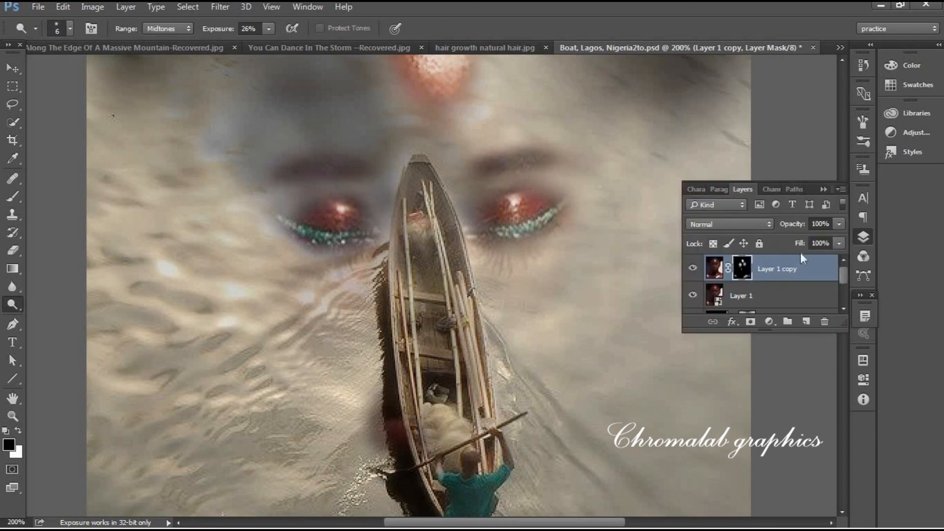
{"action": "left_click", "coordinate": [714, 268]}
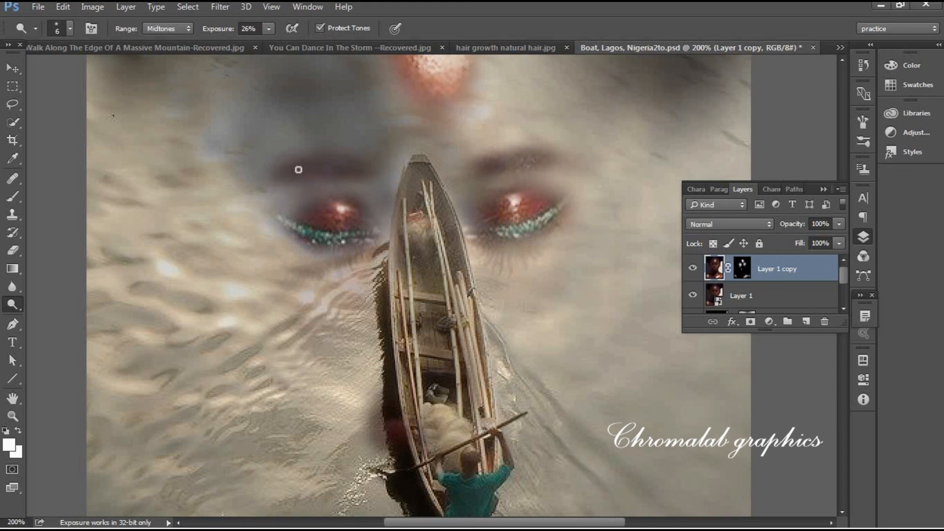
{"action": "key", "text": "ctrl+minus"}
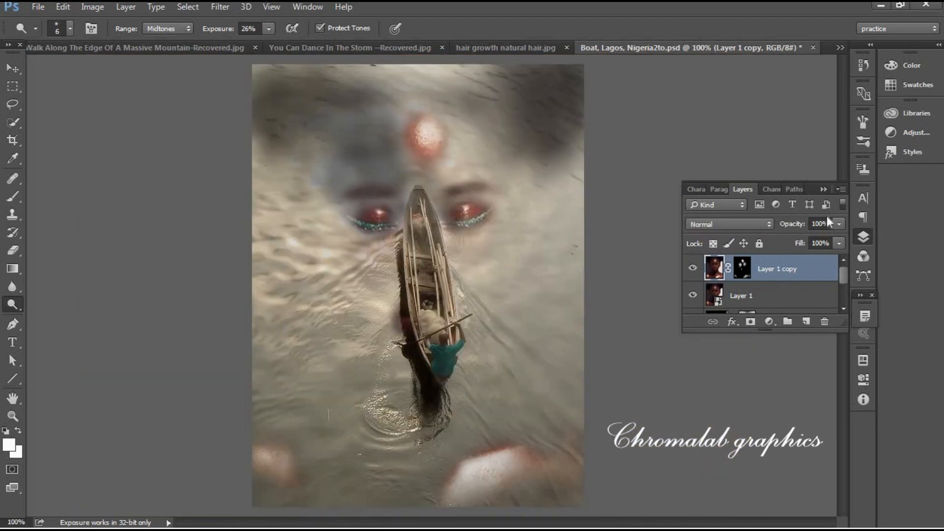
Target Color Fill 1's layer mask and set the Brush tool to a soft 72 px tip.
{"action": "left_click_drag", "start_coordinate": [843, 277], "coordinate": [843, 301]}
{"action": "left_click", "coordinate": [748, 272]}
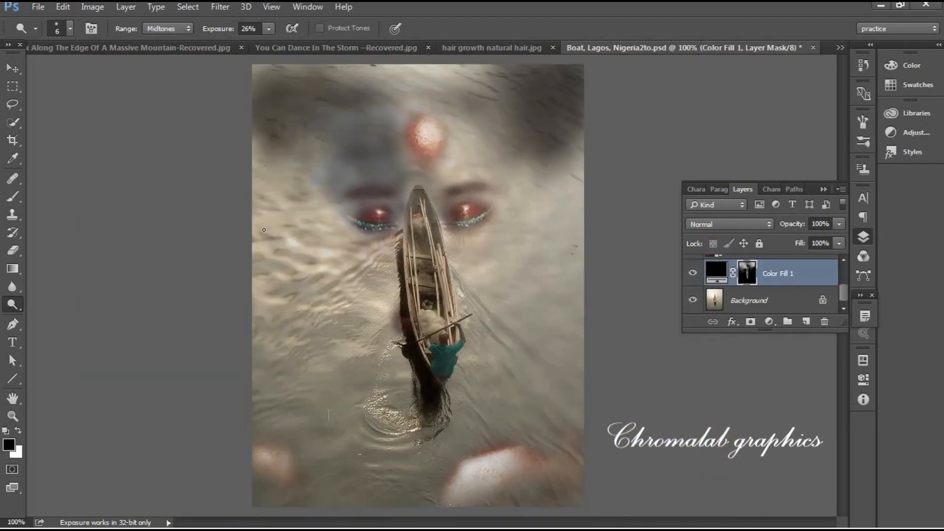
{"action": "left_click", "coordinate": [11, 194]}
{"action": "left_click", "coordinate": [70, 28]}
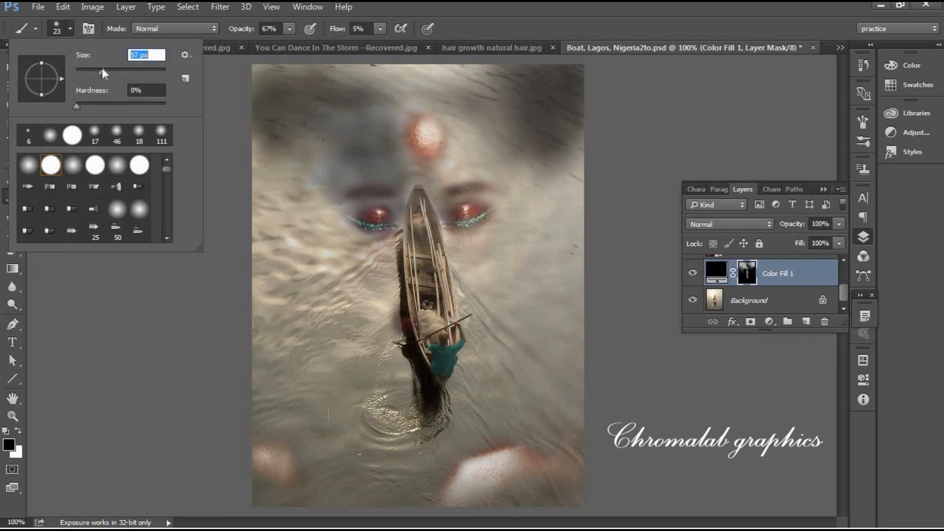
{"action": "key", "text": "Return"}
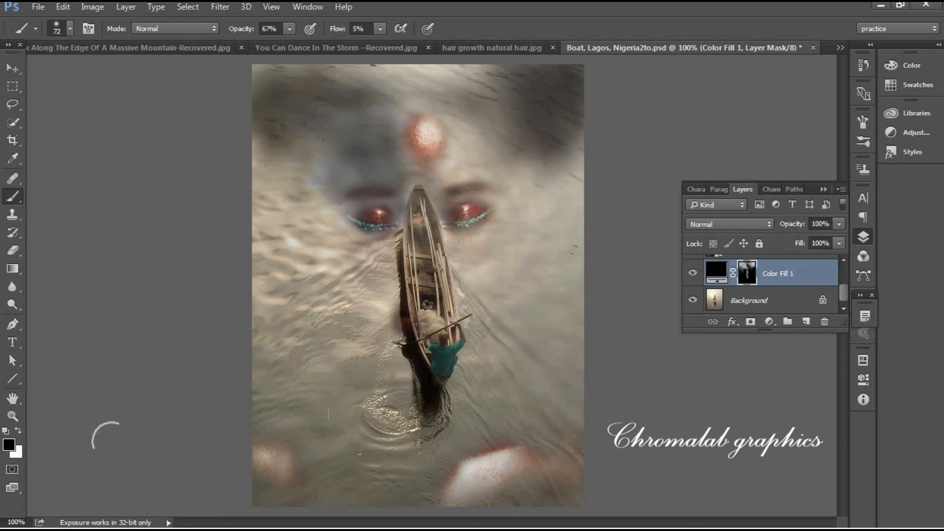
Paint white (ffffff) at 42% opacity on Color Fill 1's mask to deepen the shading on the water around the eyes.
{"action": "left_click", "coordinate": [10, 444]}
{"action": "left_click_drag", "start_coordinate": [544, 101], "coordinate": [464, 83]}
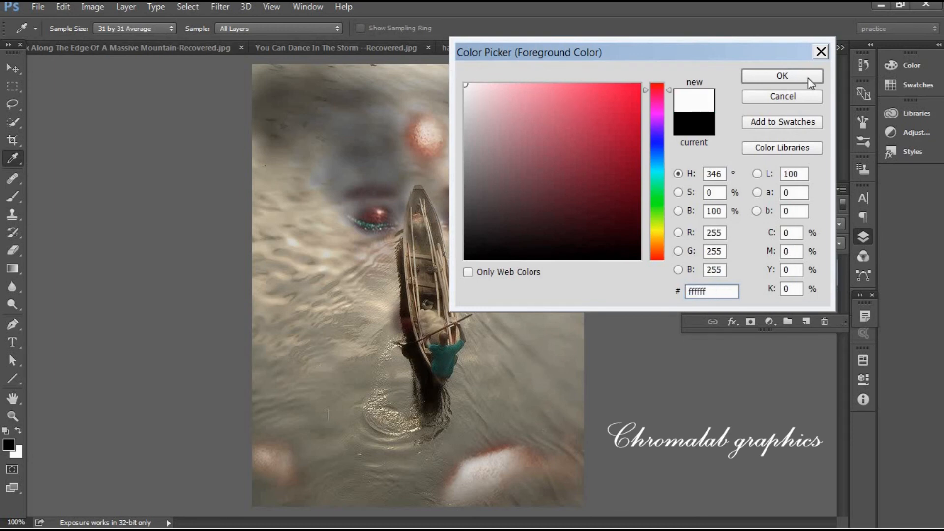
{"action": "left_click", "coordinate": [782, 76]}
{"action": "left_click", "coordinate": [290, 28]}
{"action": "left_click_drag", "start_coordinate": [273, 49], "coordinate": [271, 49]}
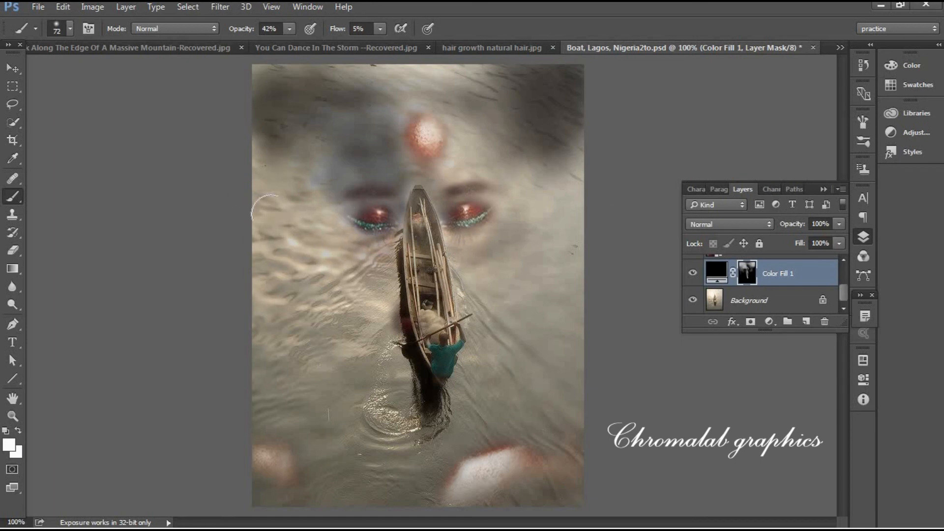
{"action": "left_click_drag", "start_coordinate": [509, 238], "coordinate": [494, 236]}
Review the whole composite and compare it with the original boat photo by toggling visibility of every layer except Background.
{"action": "left_click_drag", "start_coordinate": [844, 293], "coordinate": [842, 243]}
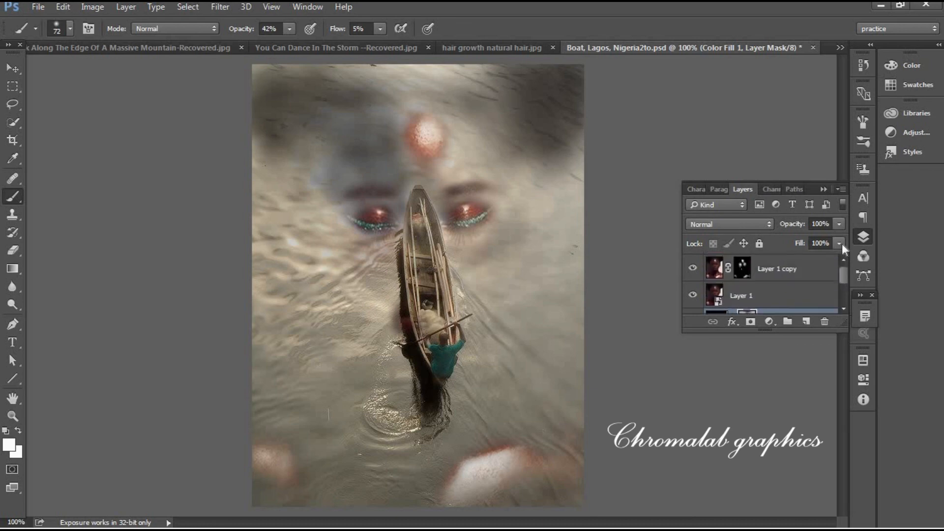
{"action": "left_click", "coordinate": [822, 189]}
{"action": "key", "text": "ctrl+minus"}
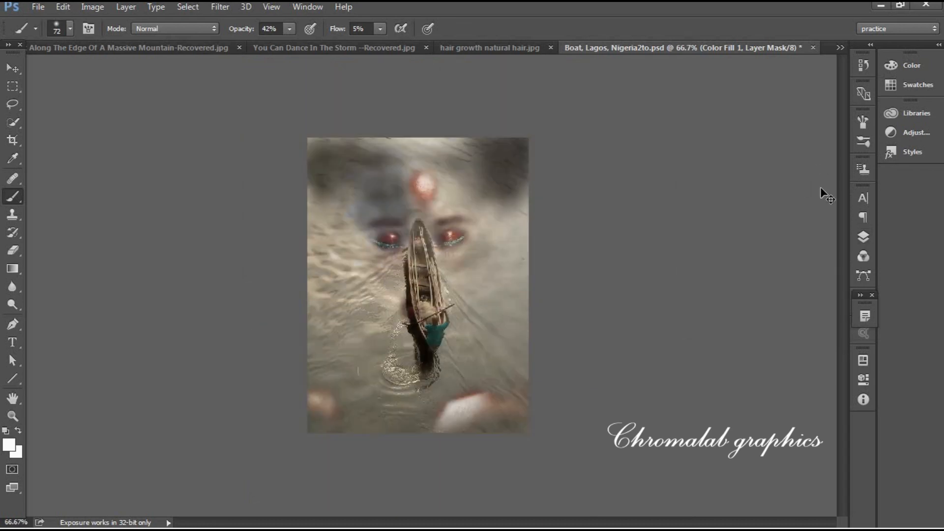
{"action": "key", "text": "ctrl+plus"}
{"action": "left_click", "coordinate": [863, 237]}
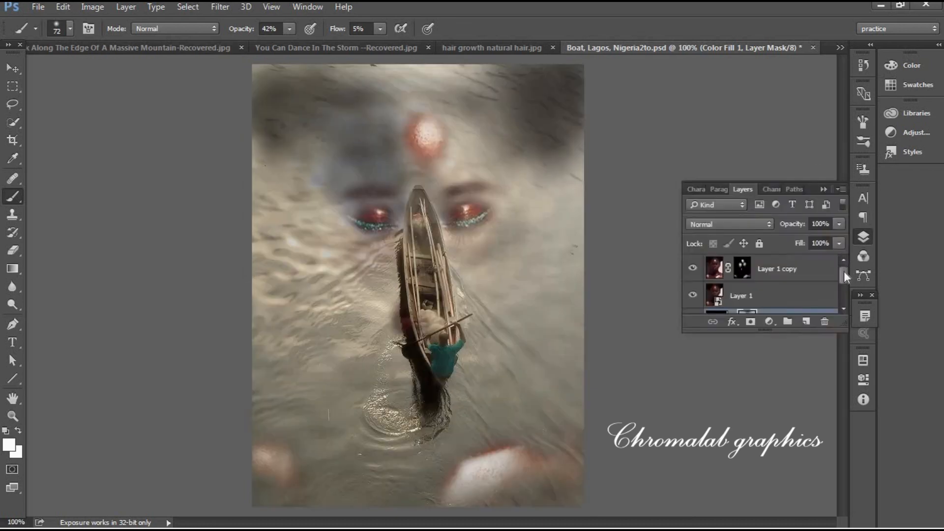
{"action": "scroll", "coordinate": [748, 276], "scroll_direction": "down", "scroll_amount": 2}
{"action": "left_click", "coordinate": [694, 302], "text": "alt"}
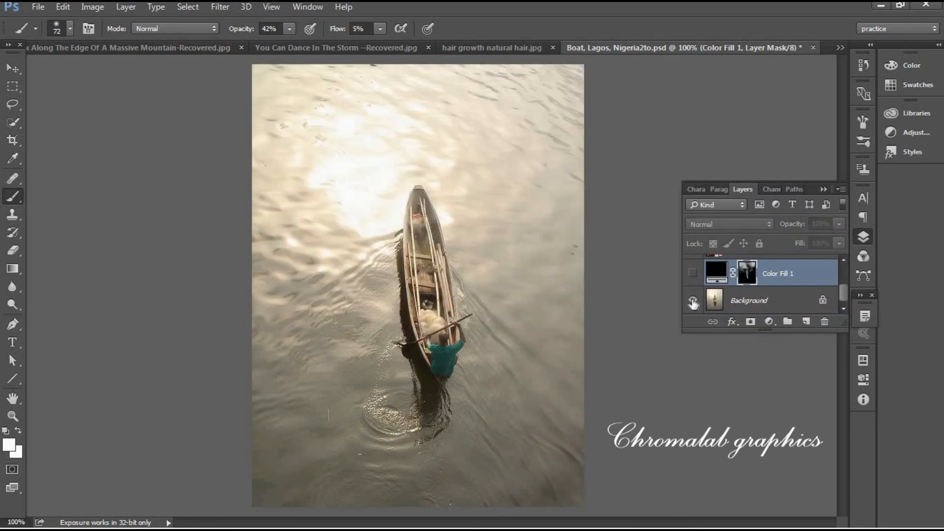
{"action": "left_click", "coordinate": [694, 302], "text": "alt"}
{"action": "left_click", "coordinate": [693, 301], "text": "alt"}
{"action": "left_click", "coordinate": [693, 301], "text": "alt"}
{"action": "left_click", "coordinate": [694, 301], "text": "alt"}
{"action": "left_click", "coordinate": [694, 302], "text": "alt"}
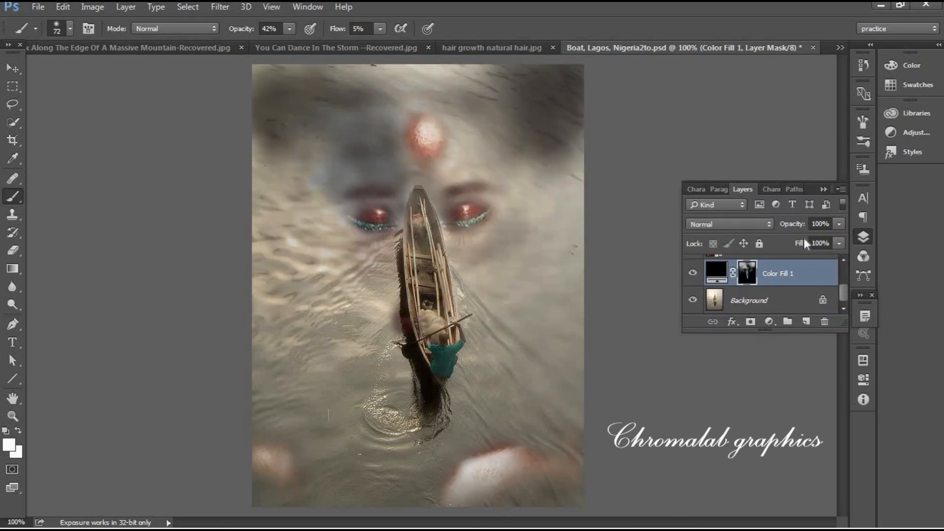
{"action": "left_click", "coordinate": [826, 190]}
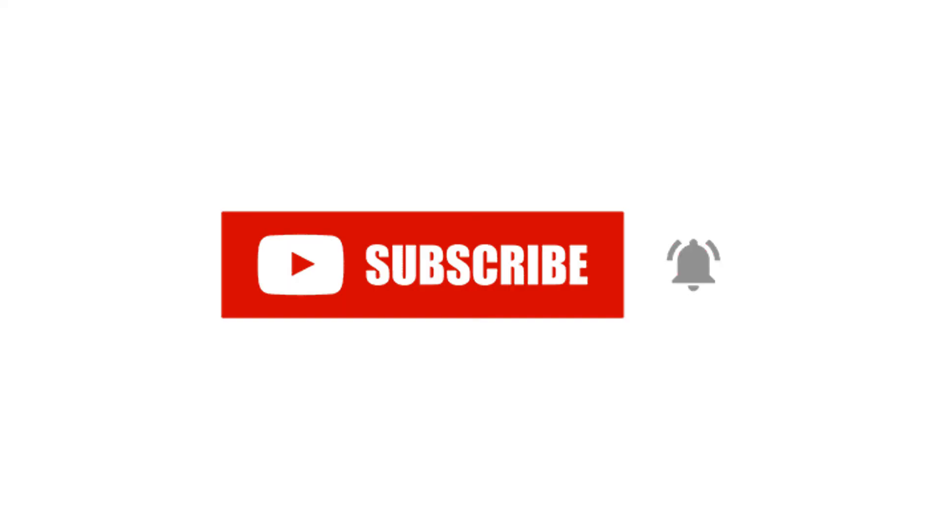